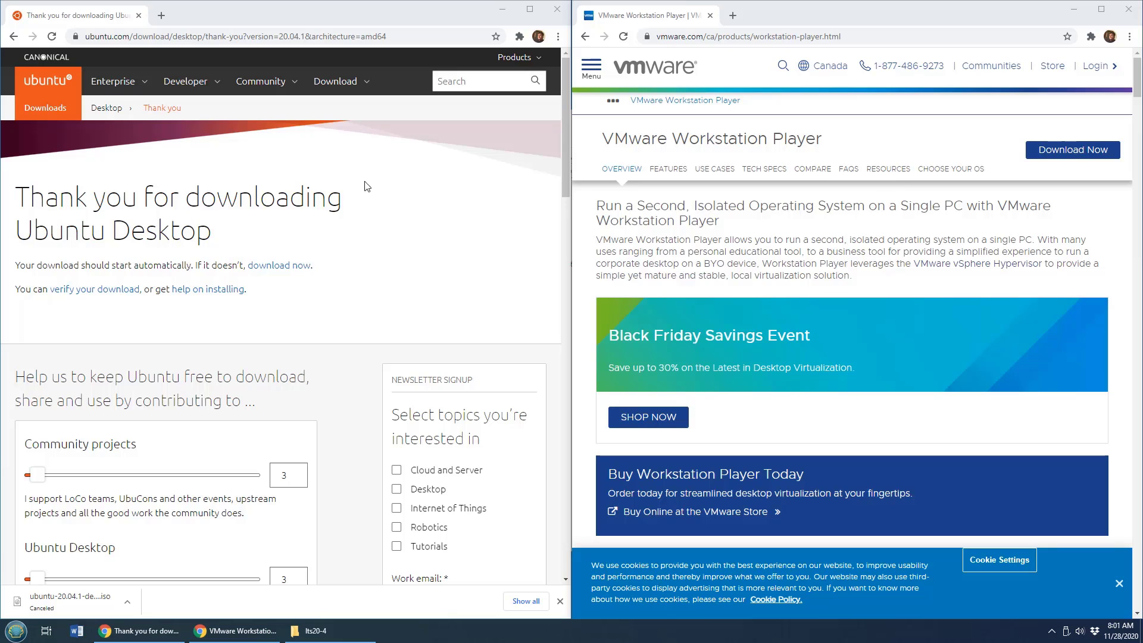
# Download the Ubuntu 20.04.1 LTS desktop image from the Download Ubuntu Desktop page, using the manual download link.
pyautogui.click(216, 18)
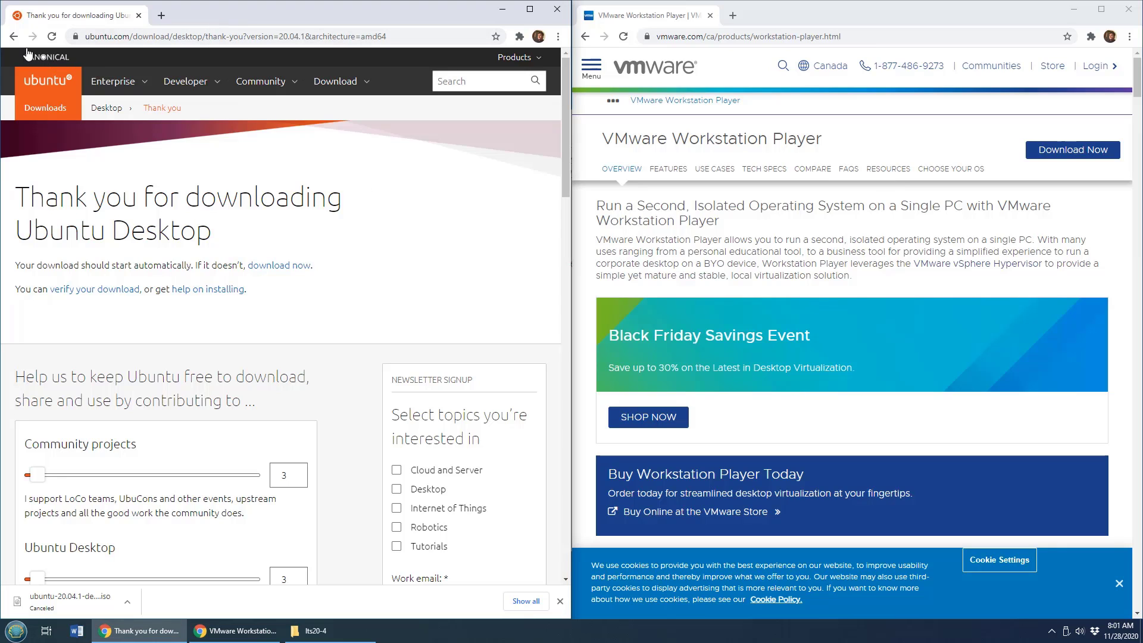
pyautogui.click(13, 37)
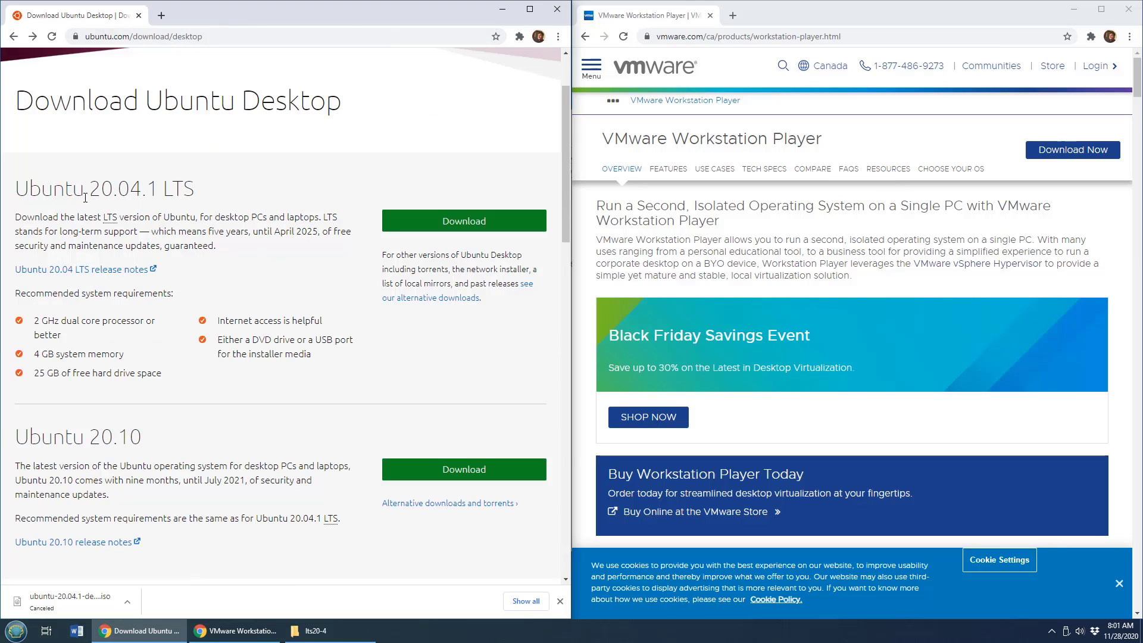
pyautogui.moveTo(220, 191); pyautogui.dragTo(20, 188)
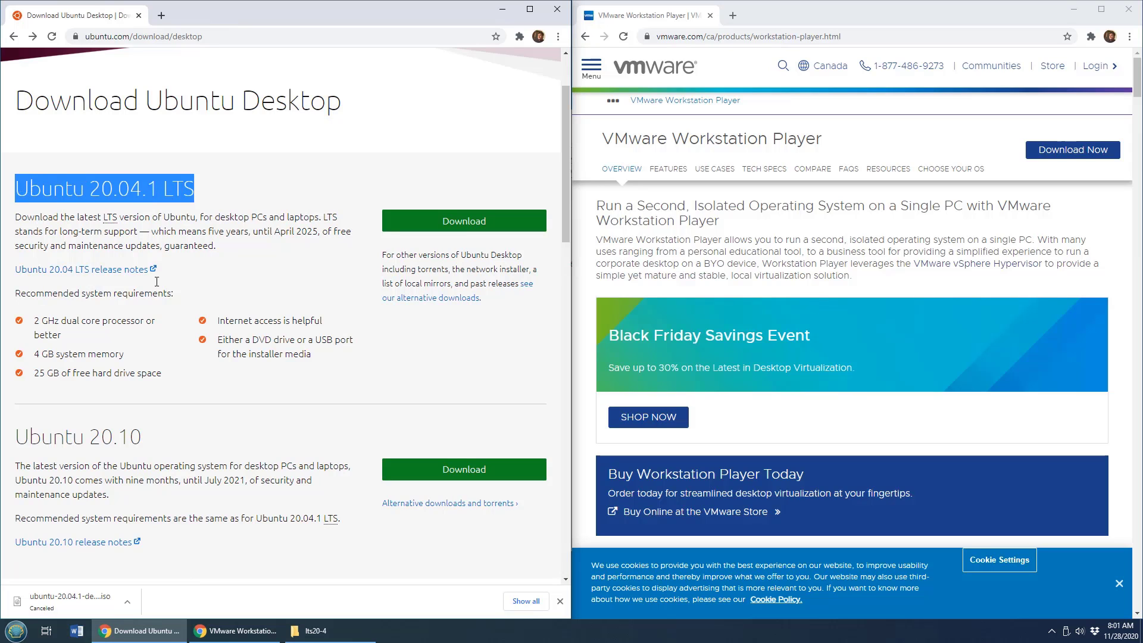
pyautogui.click(463, 222)
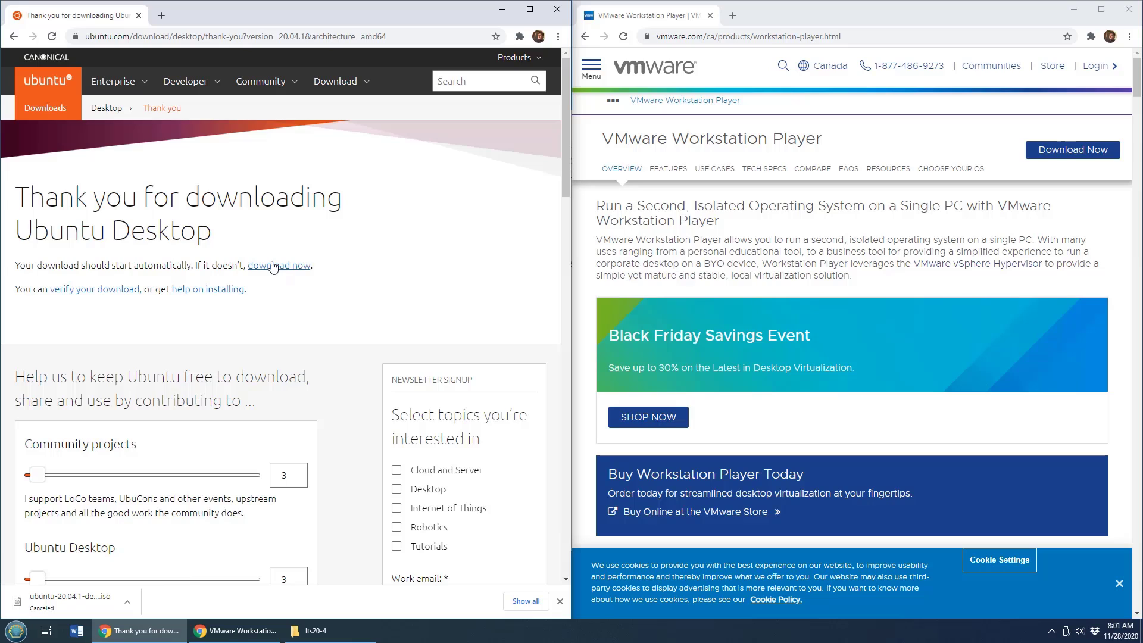
pyautogui.click(277, 269)
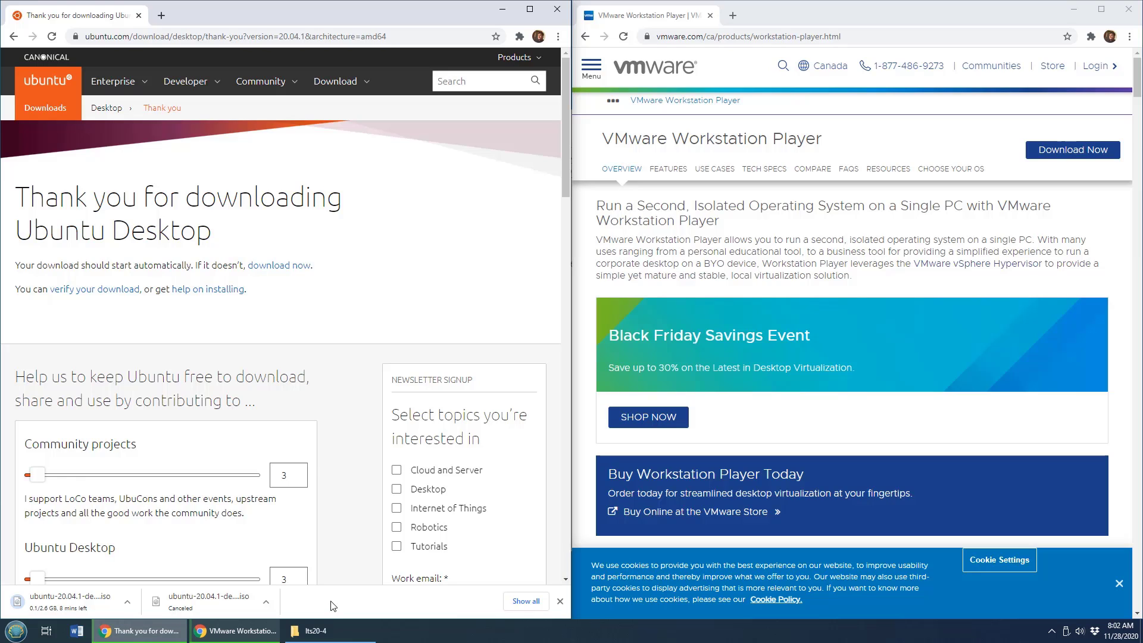
# Minimize the VMware and Ubuntu browser windows and select ubuntu-20.04.1-desktop-amd64.iso in the lts20-4 folder.
pyautogui.click(867, 32)
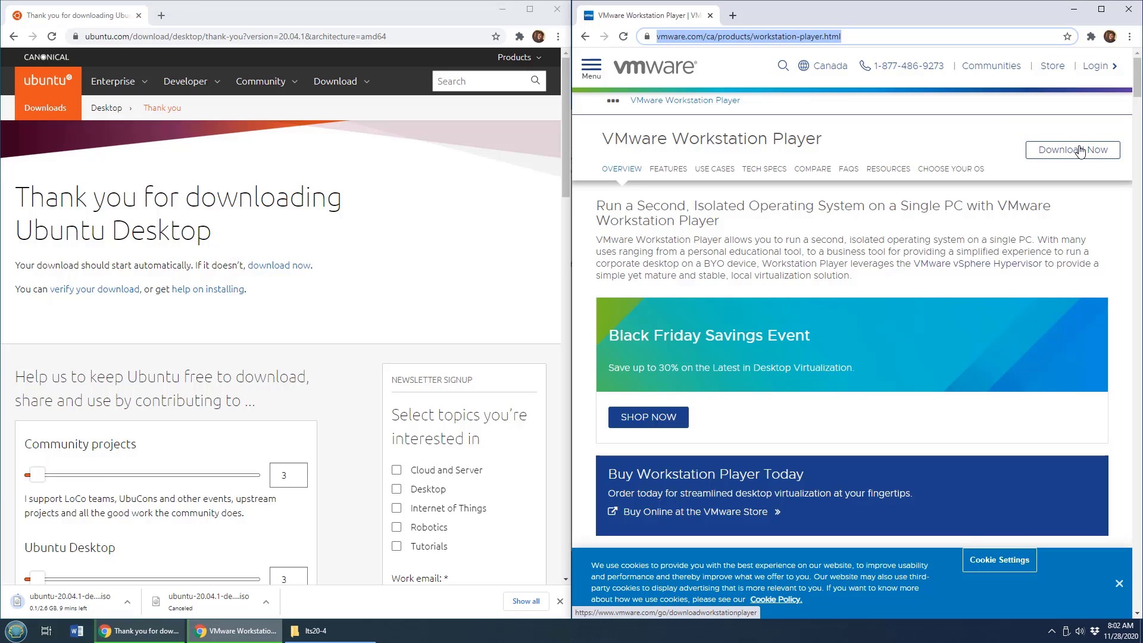
pyautogui.click(1073, 9)
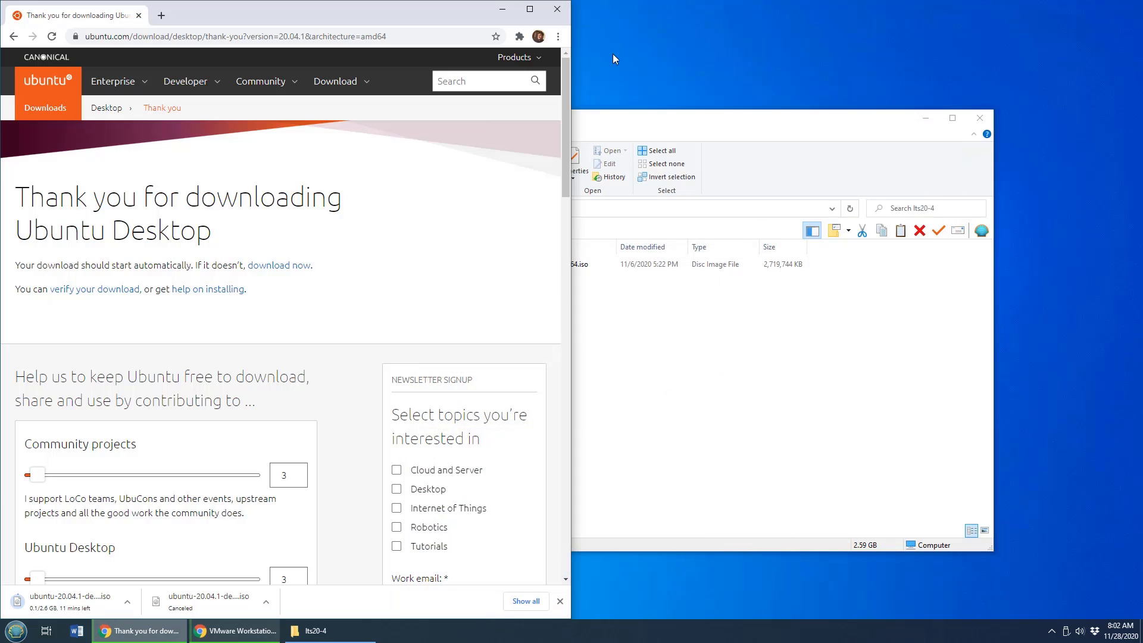
pyautogui.click(502, 12)
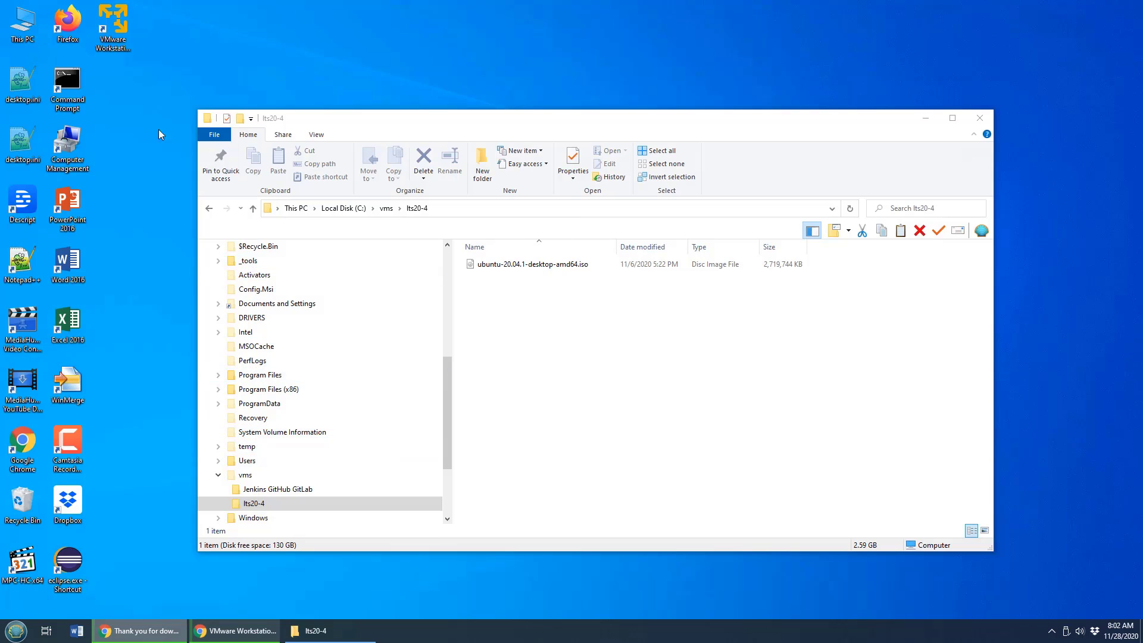
pyautogui.click(119, 37)
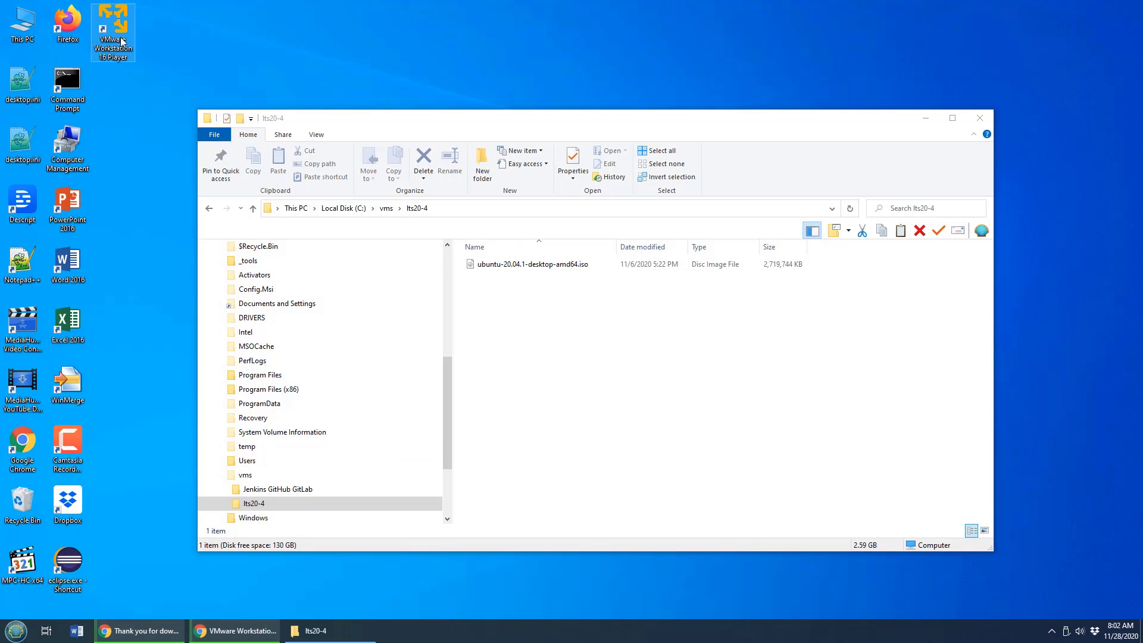
pyautogui.click(513, 268)
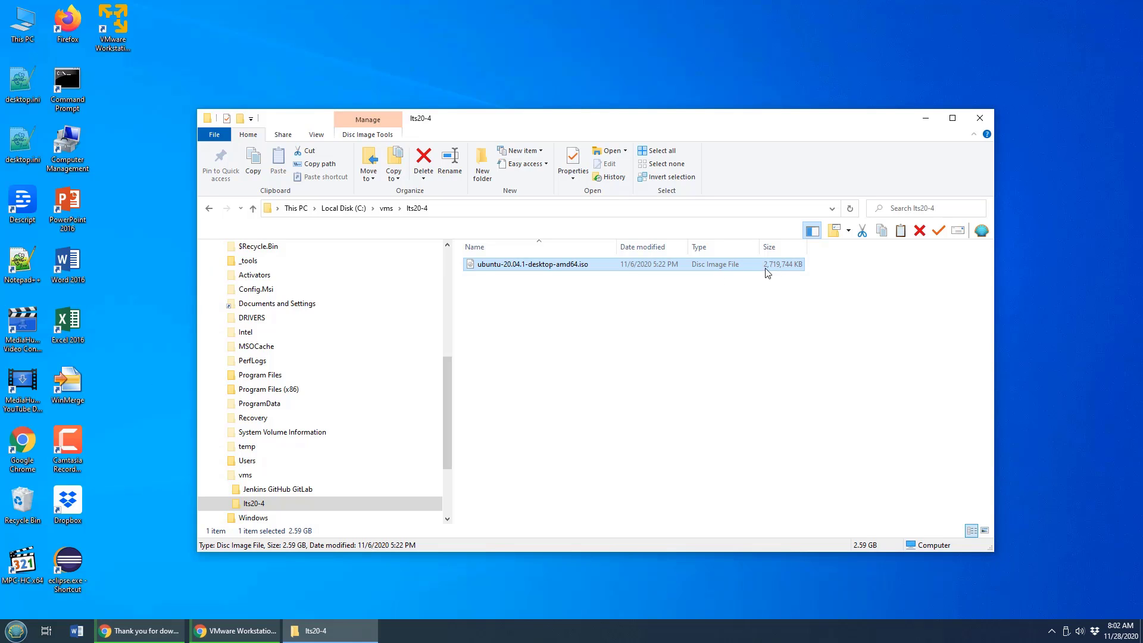
# Launch VMware Workstation Player and start a new virtual machine from ubuntu-20.04.1-desktop-amd64.iso in C:\vms\lts20-4.
pyautogui.click(123, 34)
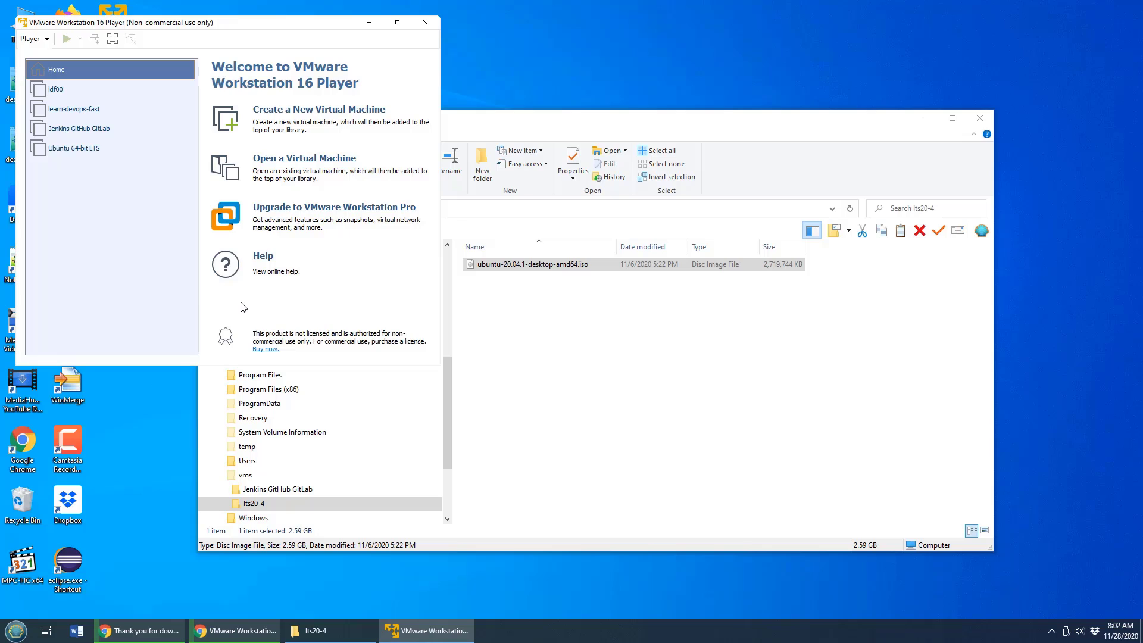
pyautogui.click(370, 112)
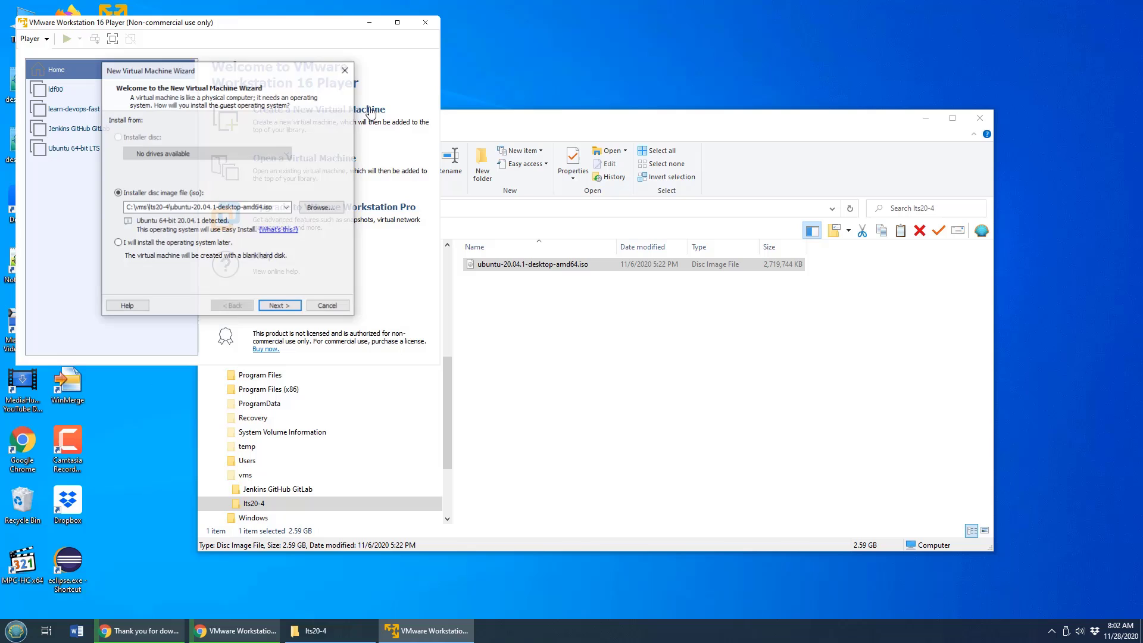
pyautogui.click(321, 207)
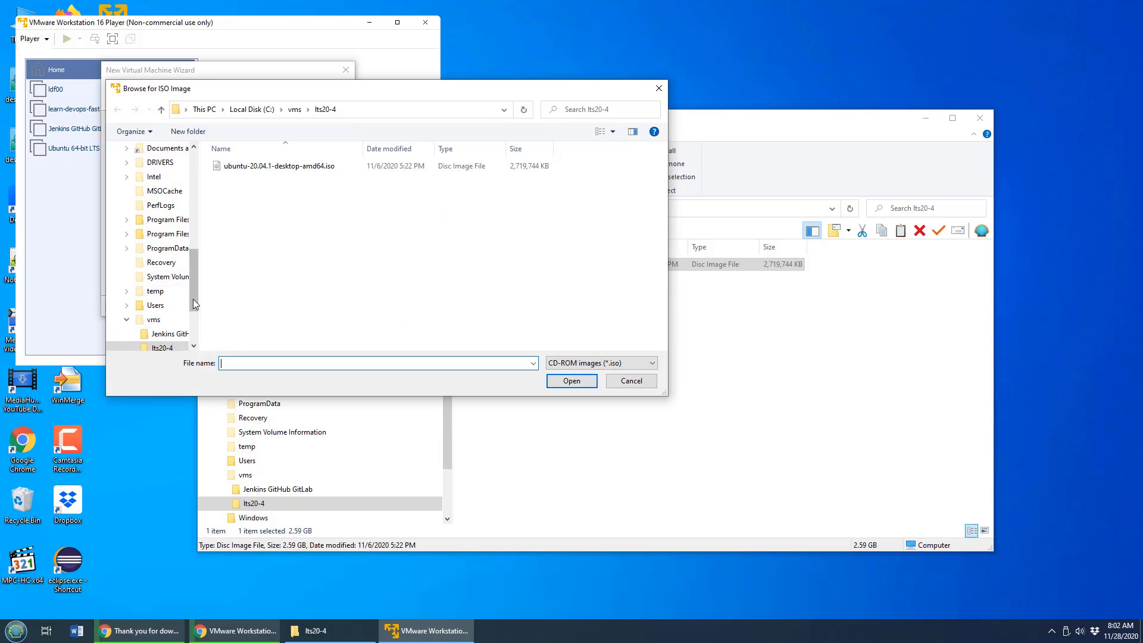
pyautogui.moveTo(193, 299); pyautogui.dragTo(194, 311)
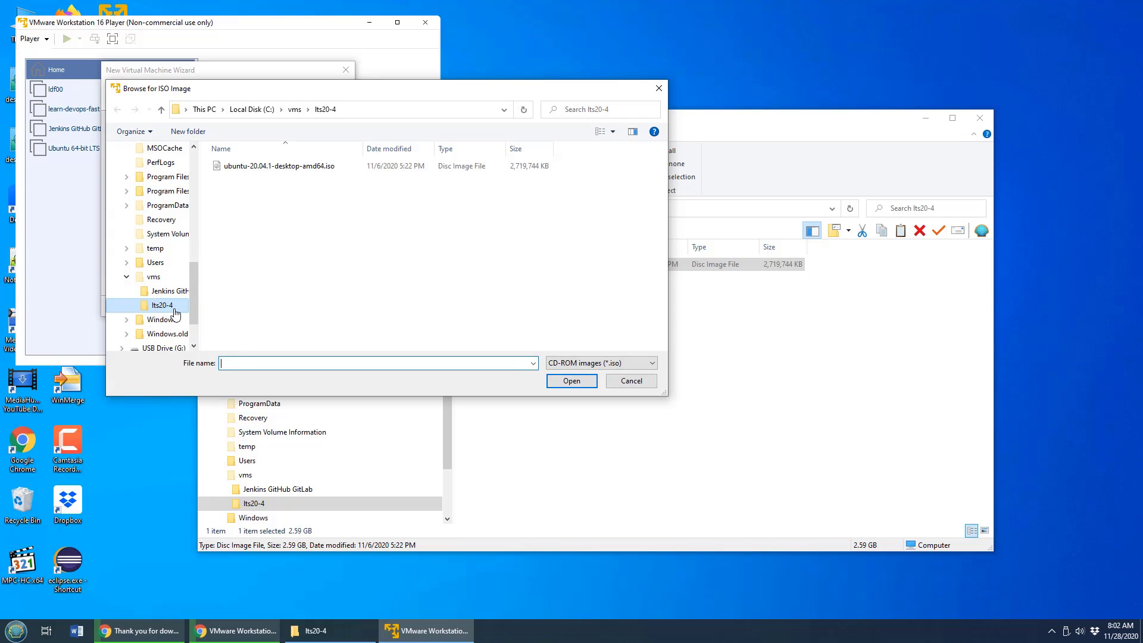
pyautogui.click(280, 166)
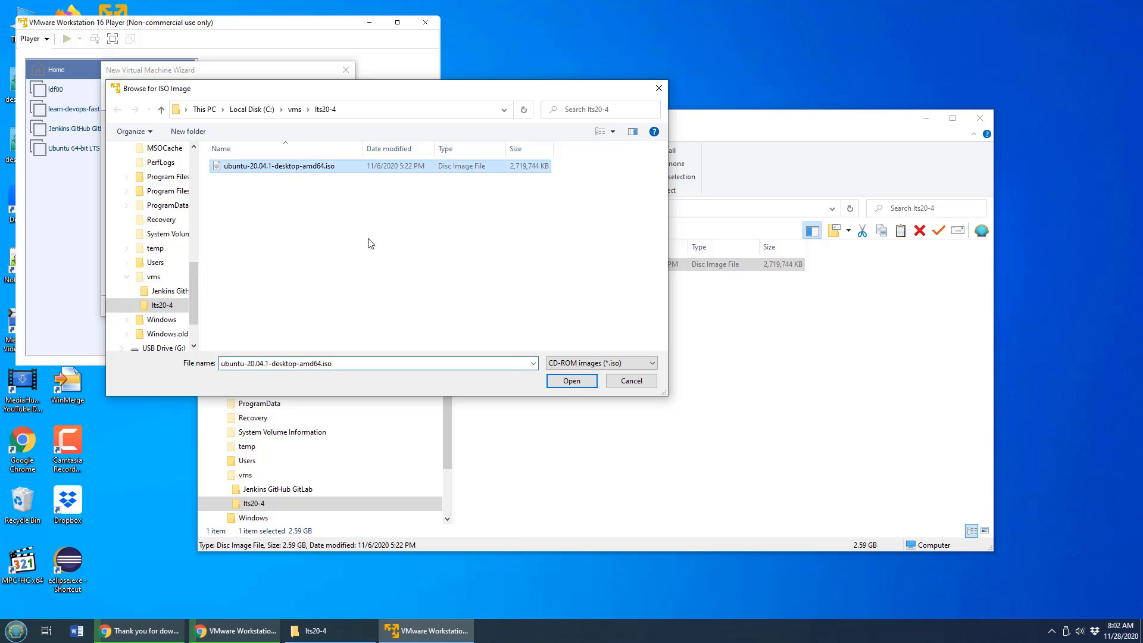
pyautogui.click(572, 384)
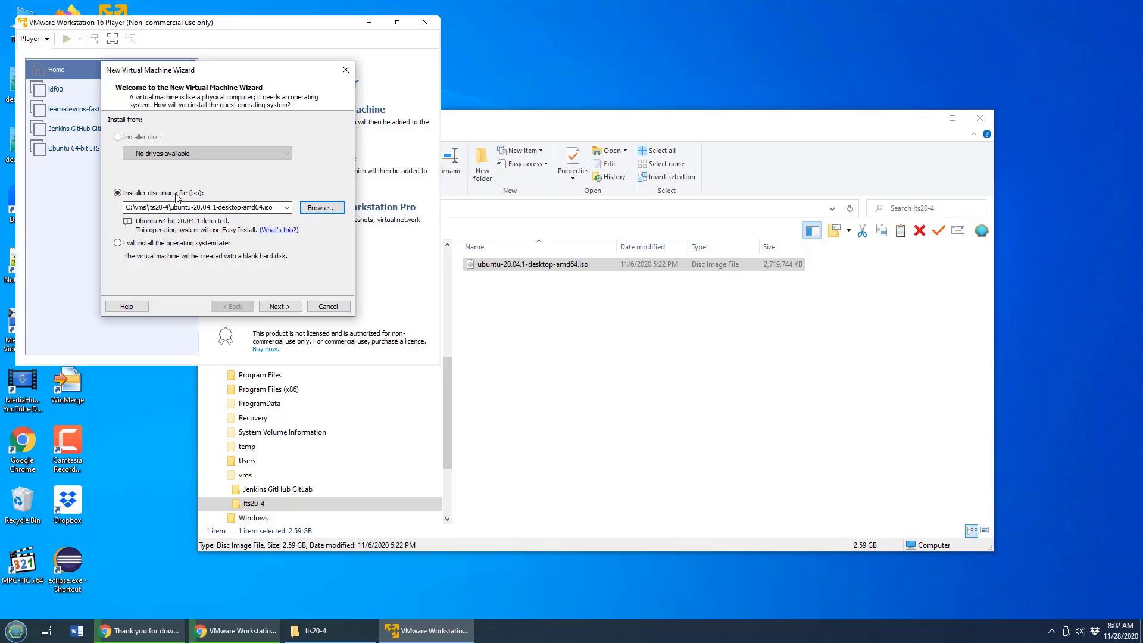
pyautogui.click(277, 306)
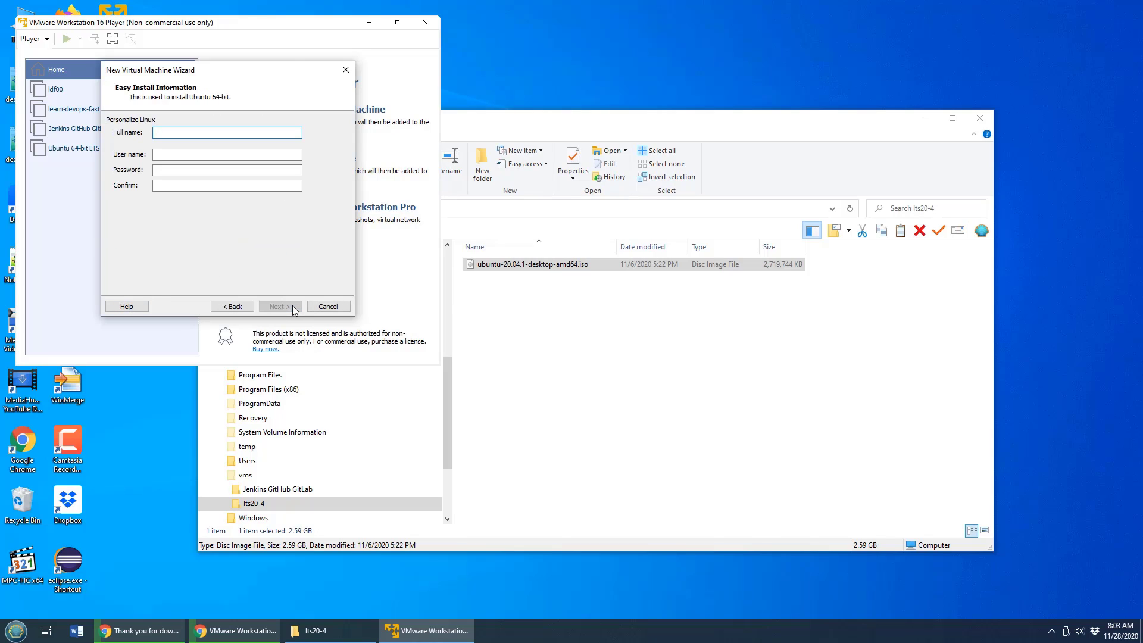
# Fill in the Easy Install full name and user name, enter and confirm the account password, and continue.
pyautogui.write('cameronmcnz')
pyautogui.press('Tab')
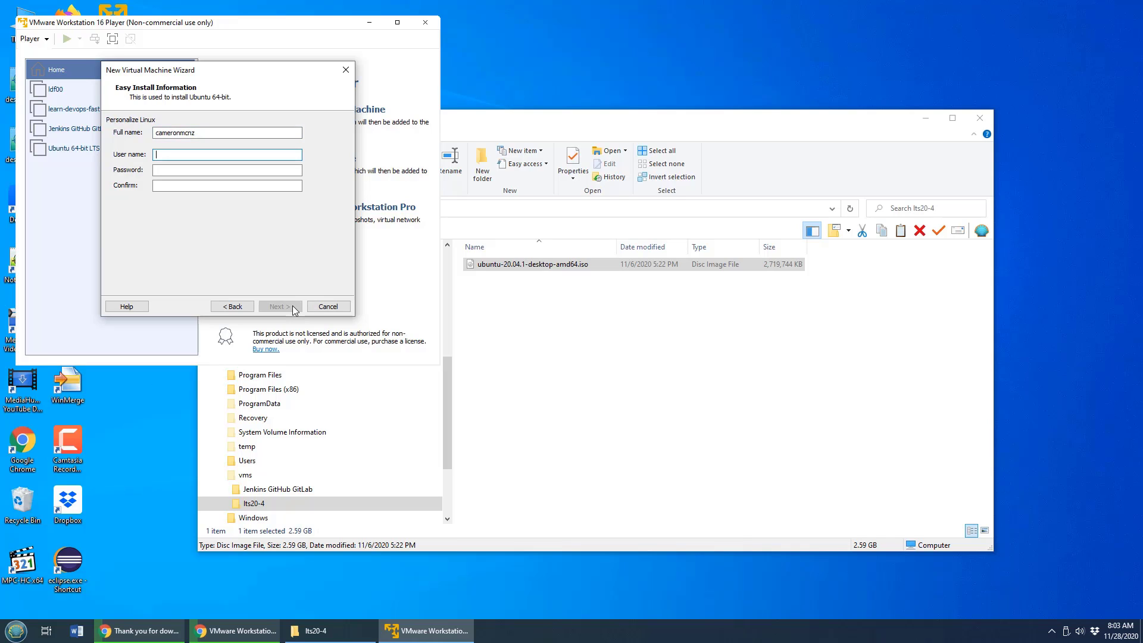
pyautogui.write('cameronmcnz')
pyautogui.press('Tab')
pyautogui.write('password')
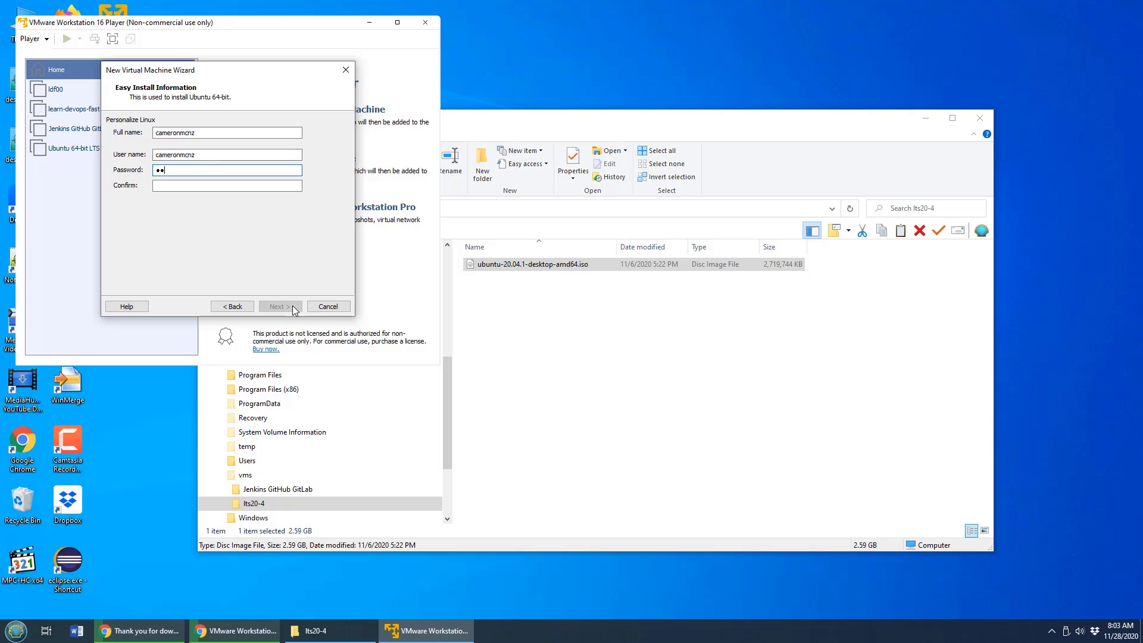
pyautogui.press('Tab')
pyautogui.write('password')
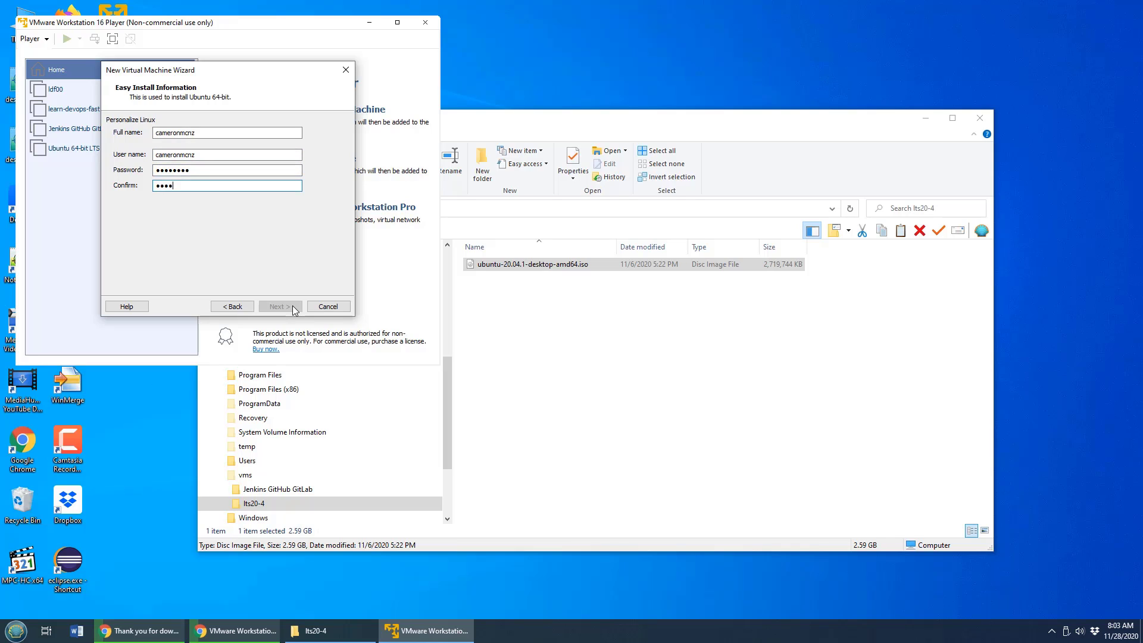
pyautogui.click(279, 306)
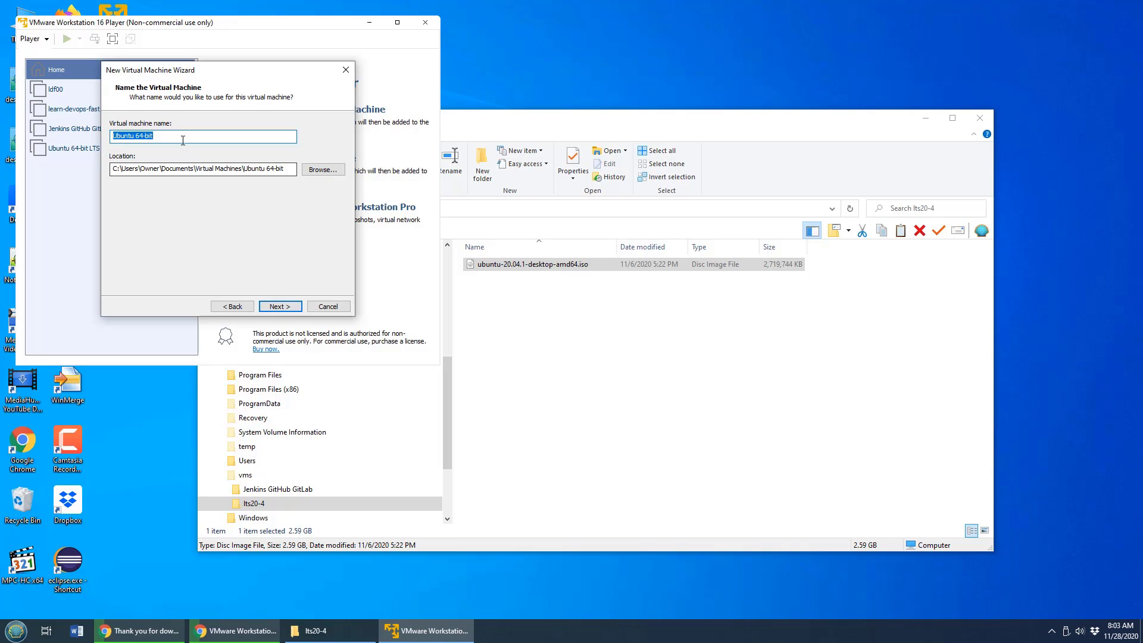
# Name the virtual machine base-install and accept the 20 GB maximum disk size split into multiple files.
pyautogui.moveTo(154, 136); pyautogui.dragTo(91, 131)
pyautogui.write('Ba')
pyautogui.press('BackSpace')
pyautogui.press('BackSpace')
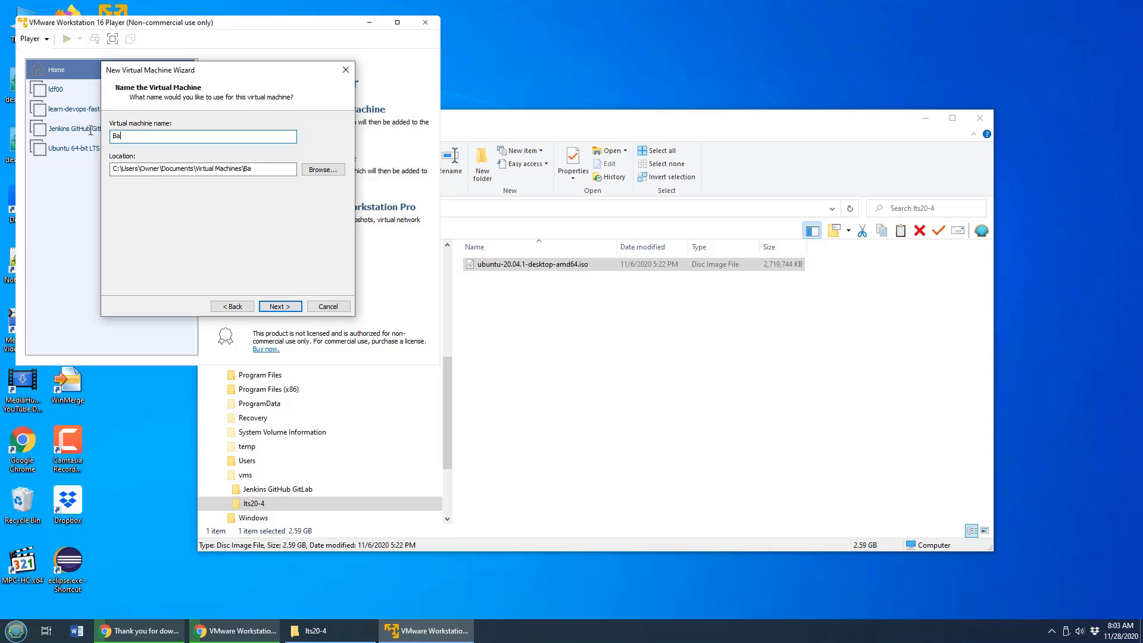
pyautogui.write('base-install')
pyautogui.click(279, 307)
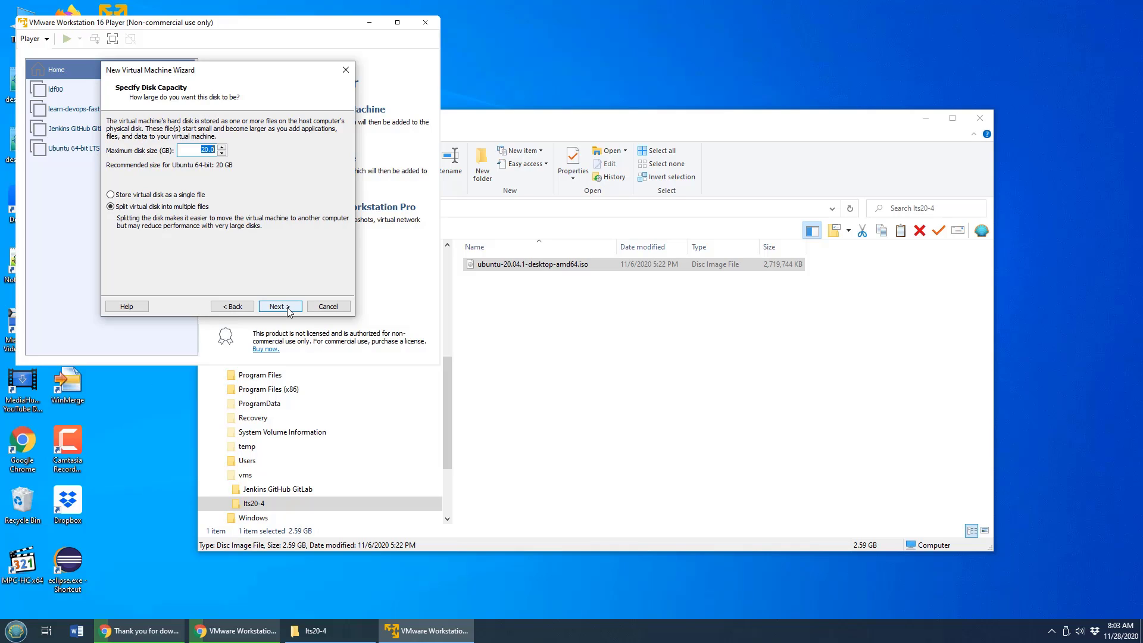
pyautogui.click(283, 311)
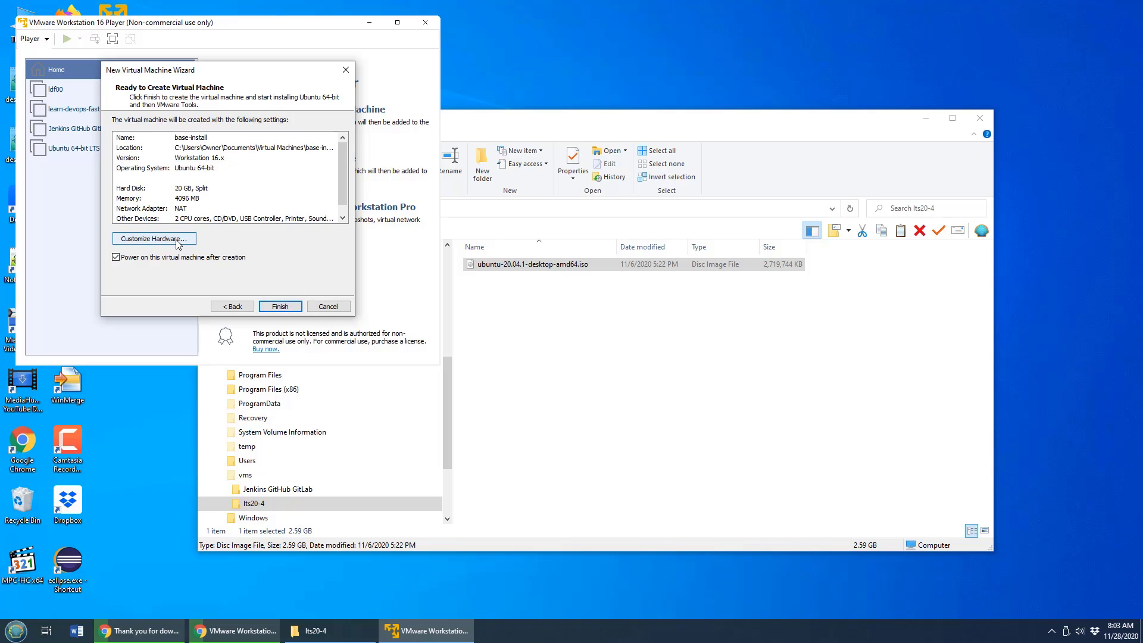
# Set the virtual machine's number of processor cores to 4 and finish creating it.
pyautogui.click(178, 241)
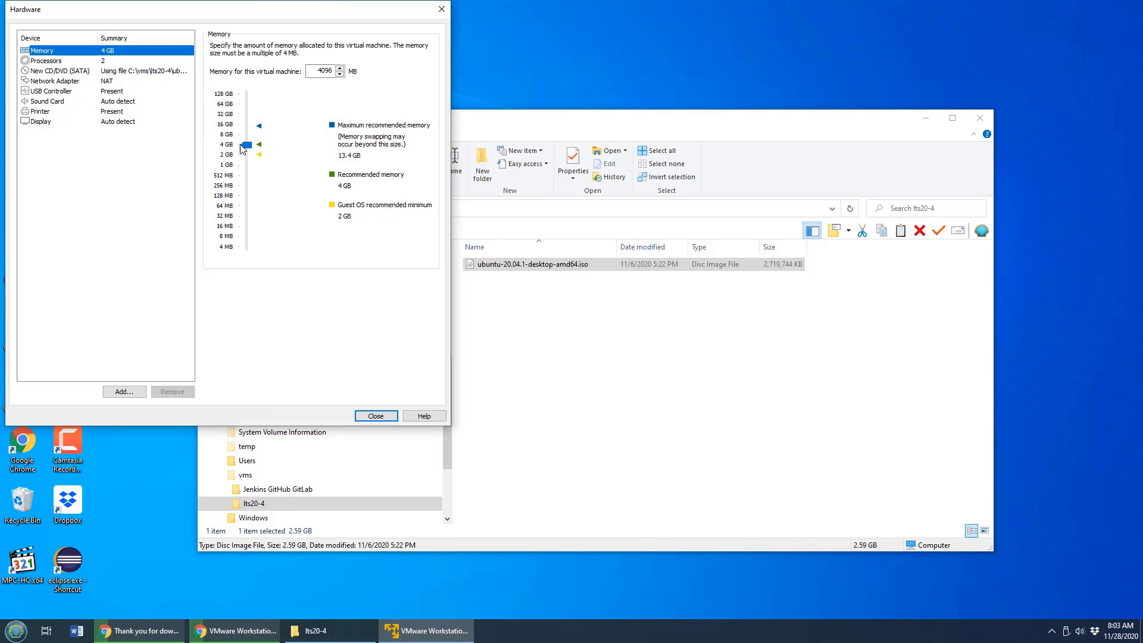
pyautogui.click(52, 63)
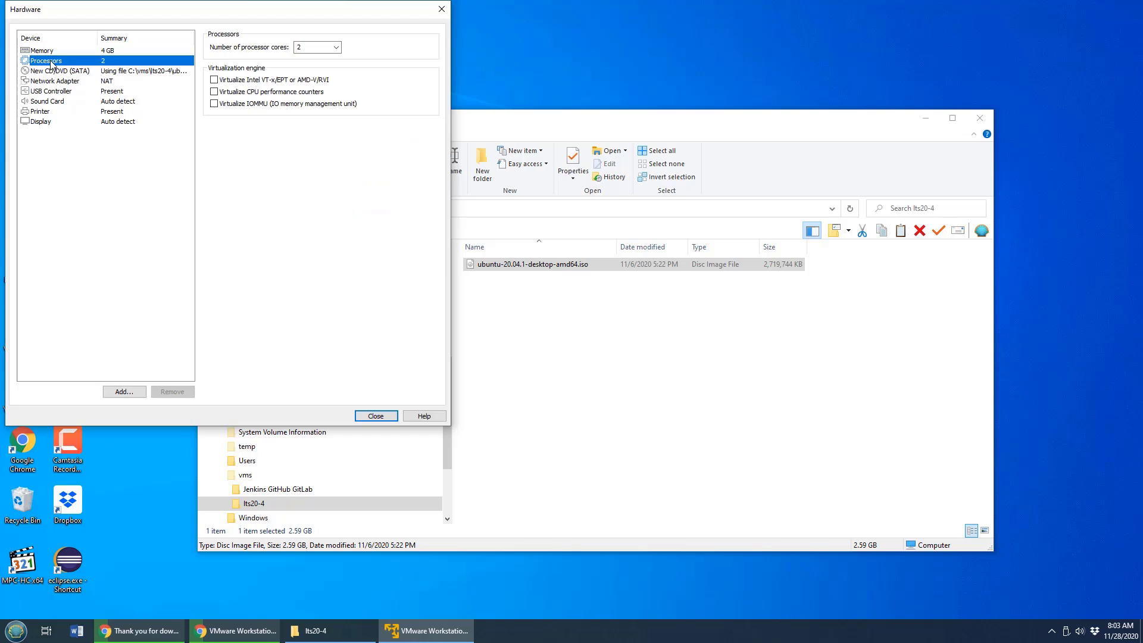
pyautogui.click(336, 47)
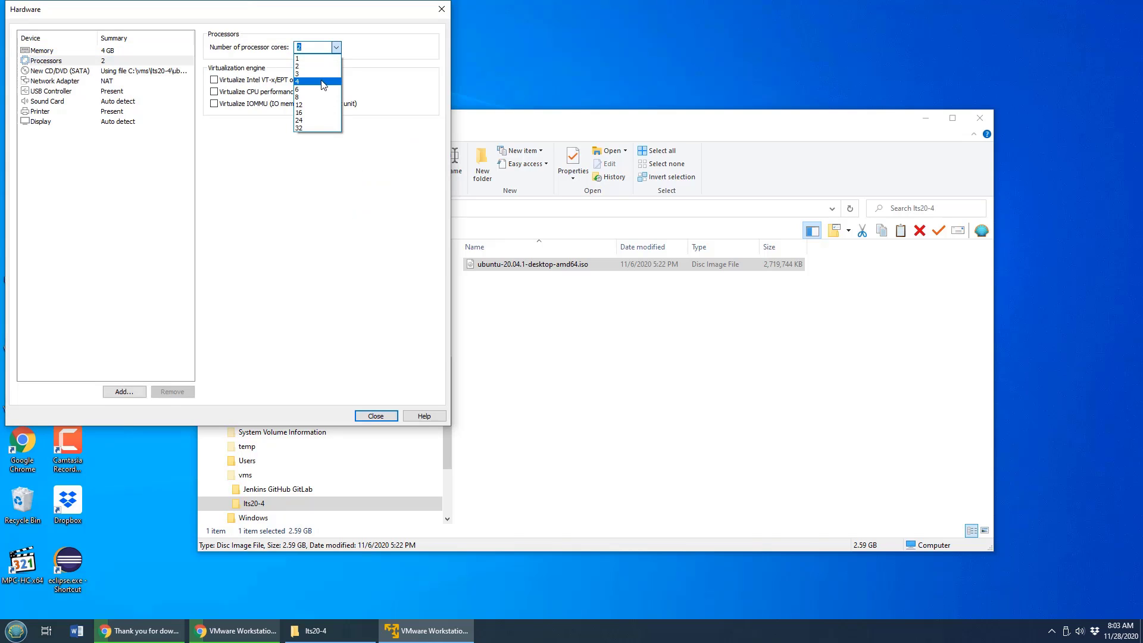
pyautogui.click(322, 82)
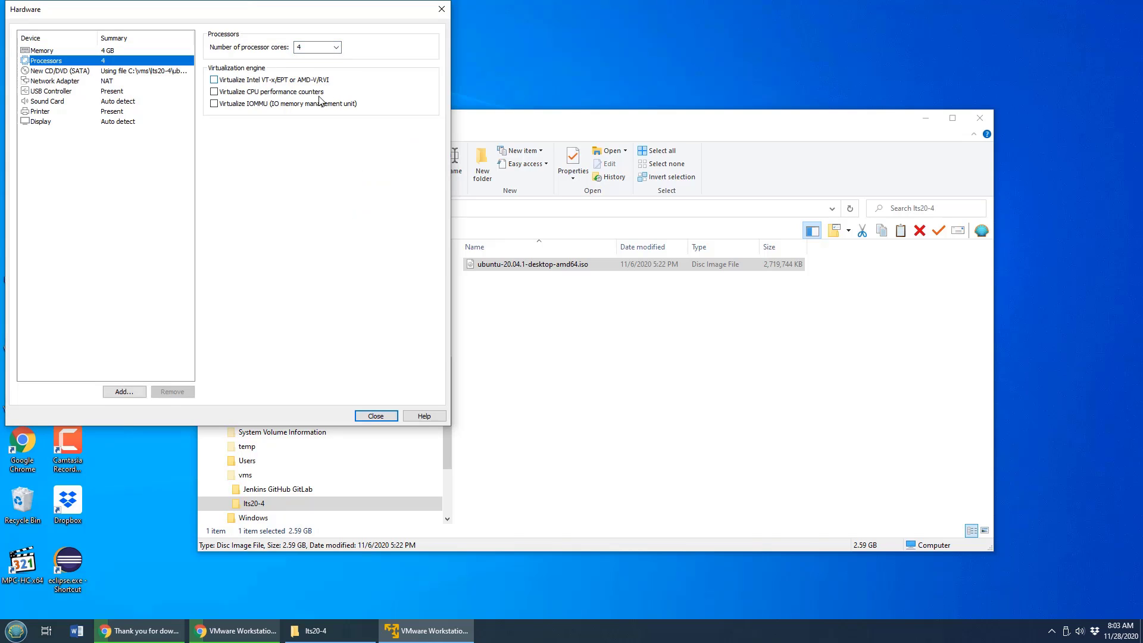
pyautogui.click(376, 416)
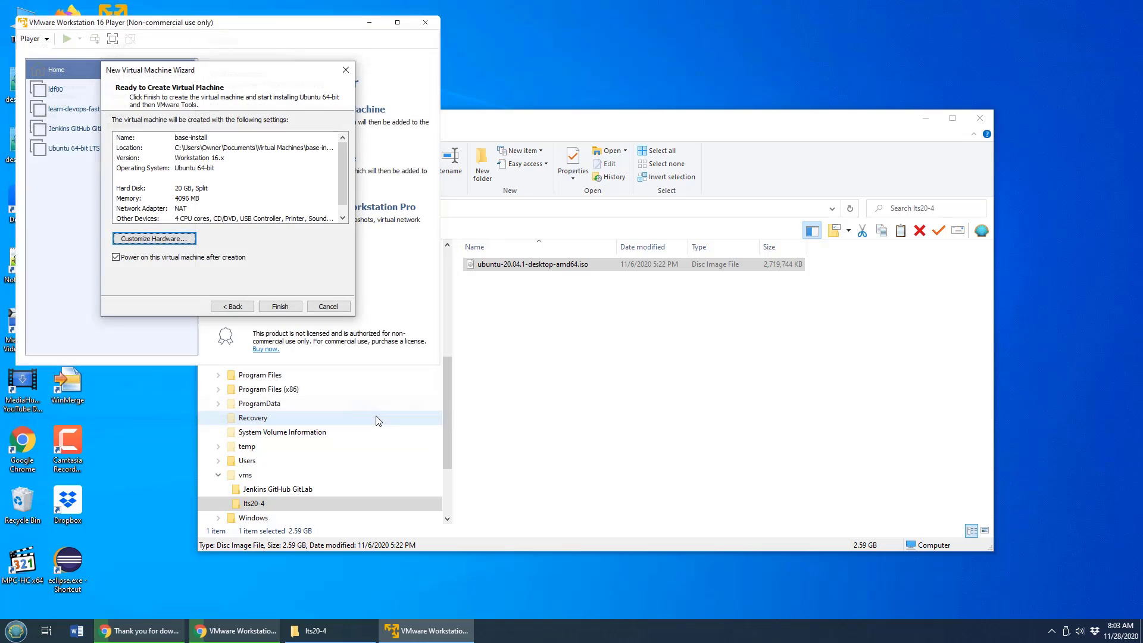
pyautogui.click(281, 307)
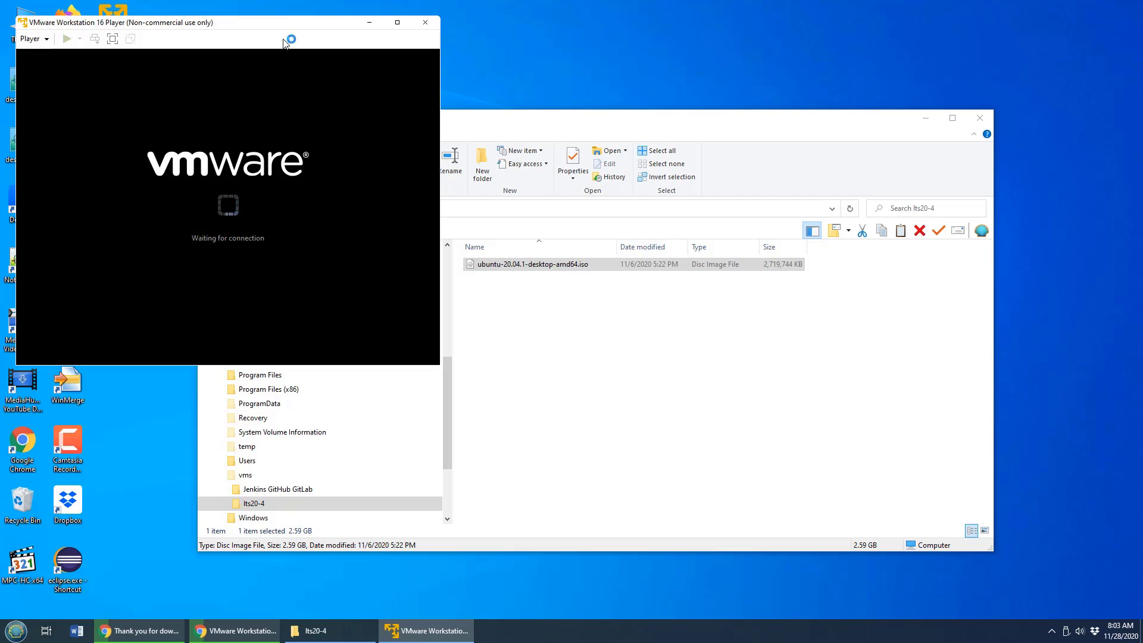
# Move the virtual machine window to a clear spot on the desktop and dismiss the Easy Install notice.
pyautogui.moveTo(281, 28); pyautogui.dragTo(550, 158)
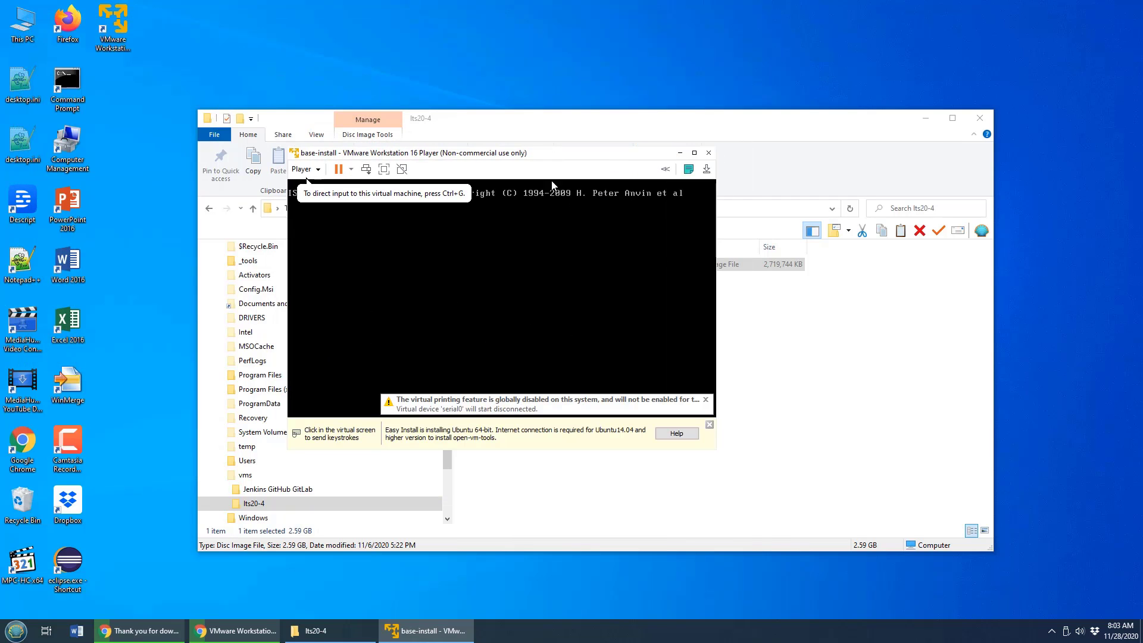
pyautogui.click(709, 425)
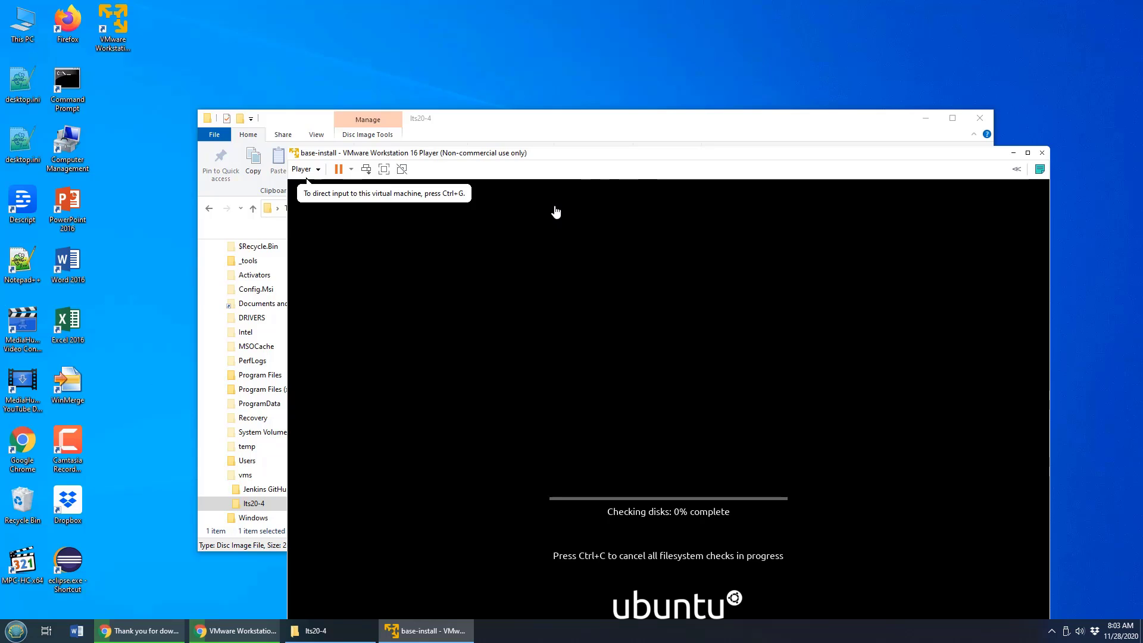
pyautogui.moveTo(630, 156); pyautogui.dragTo(536, 65)
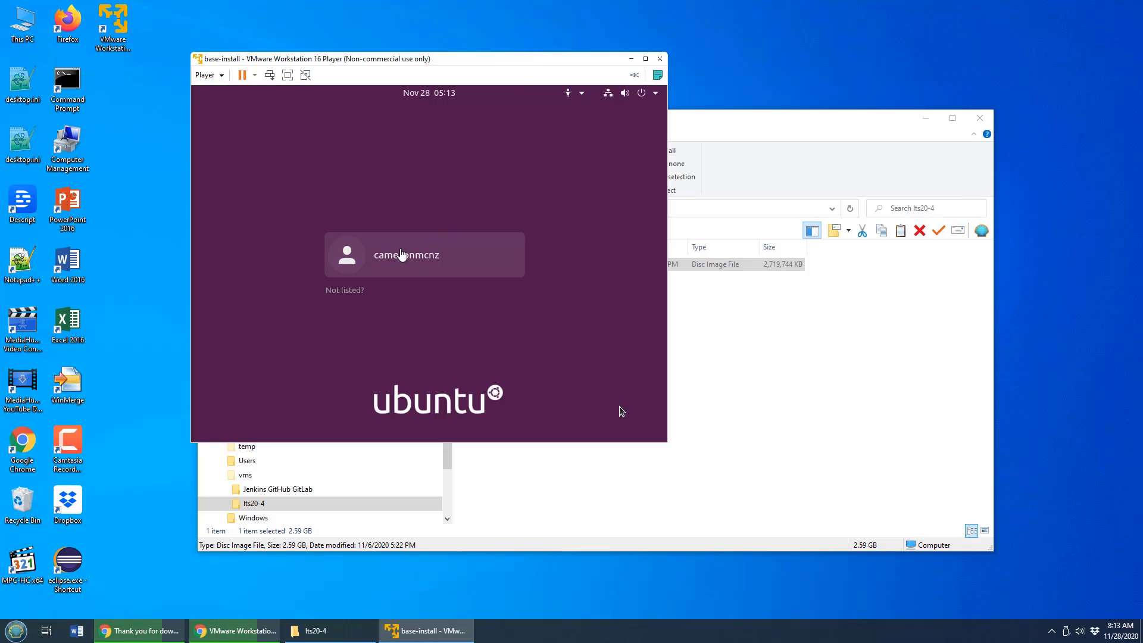
# Log in to the Ubuntu user account by entering the account password, and maximize the virtual machine window.
pyautogui.click(400, 257)
pyautogui.click(402, 259)
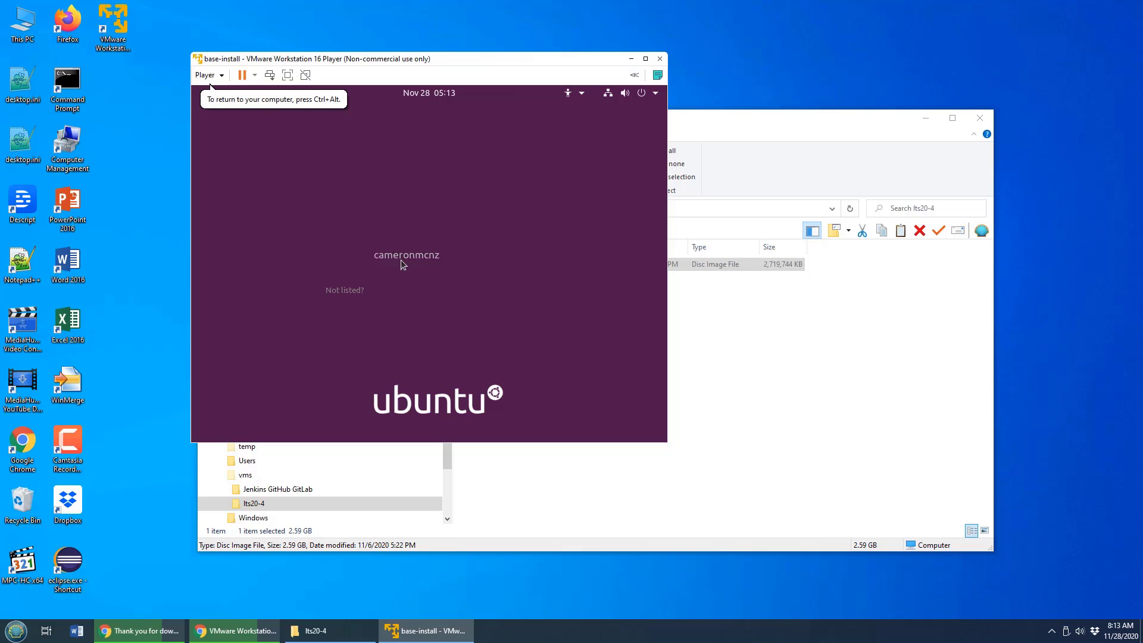
pyautogui.write('•••••••••')
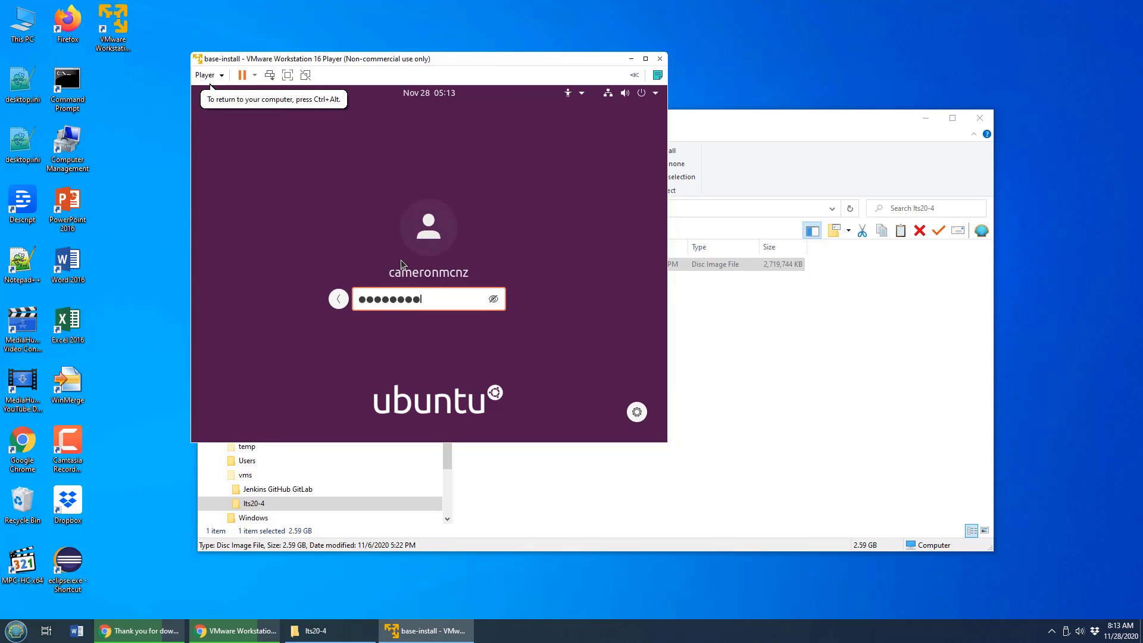
pyautogui.press('Return')
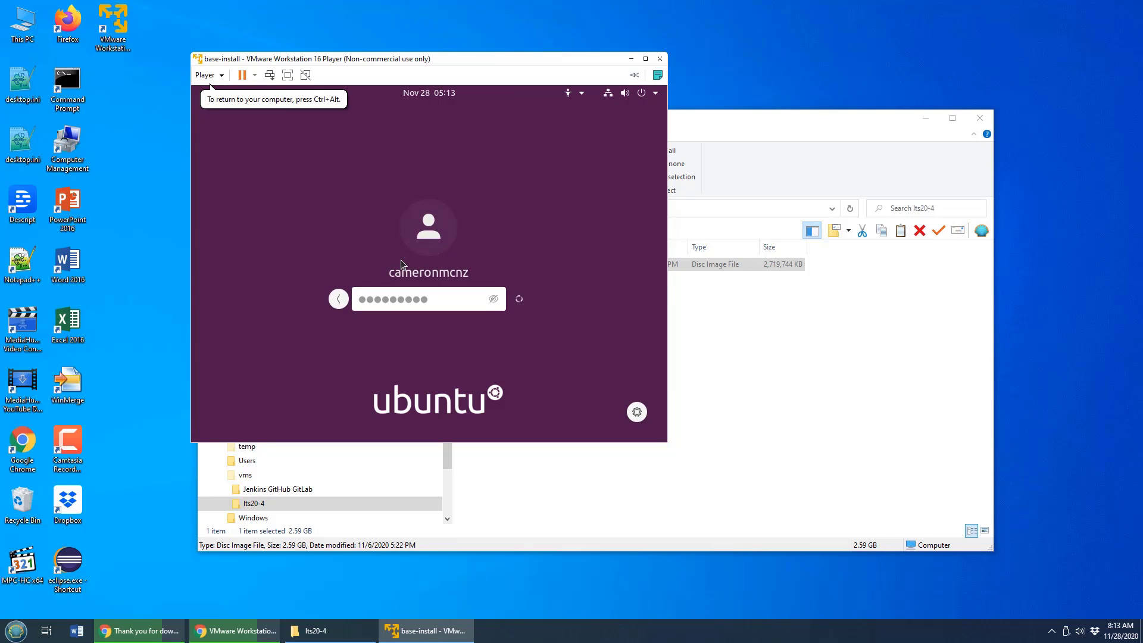
pyautogui.click(645, 58)
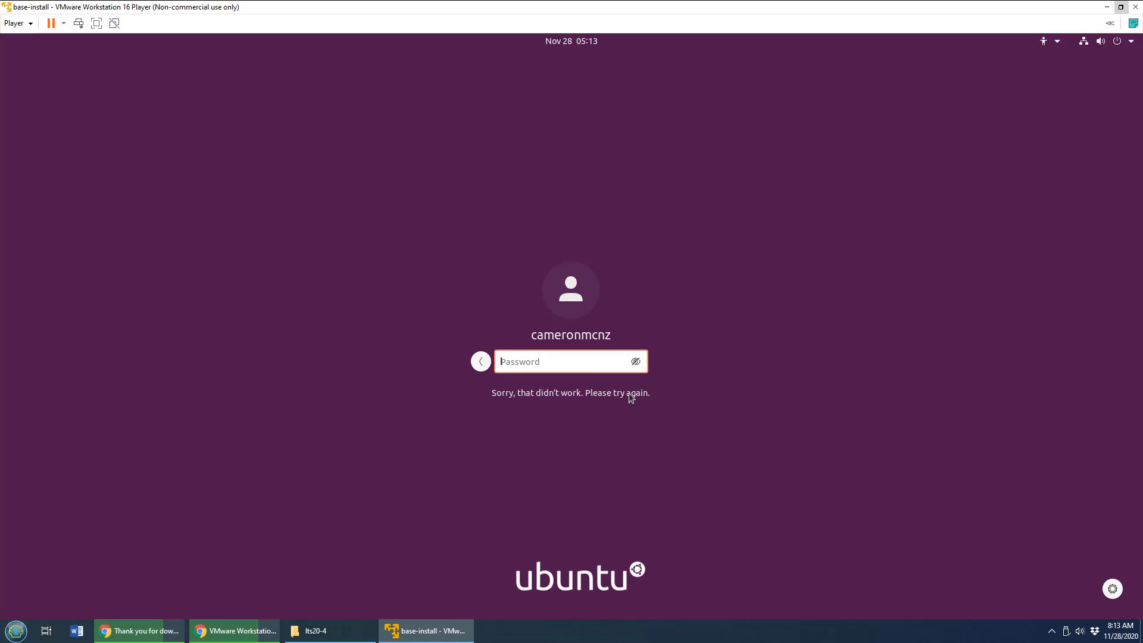
pyautogui.write('•••••••••')
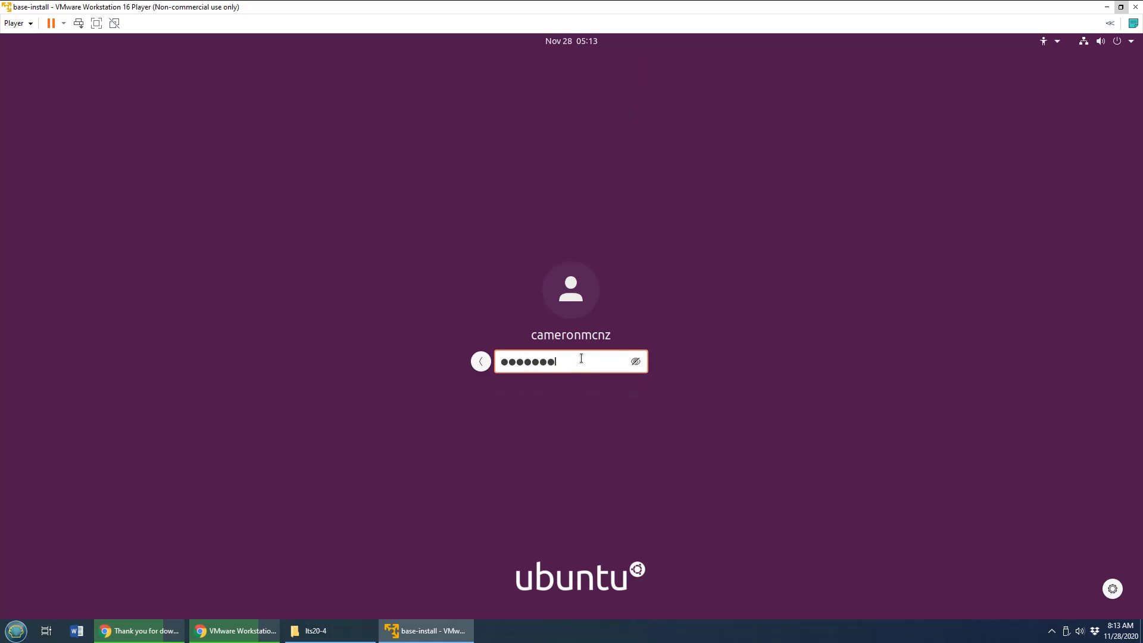
pyautogui.press('Return')
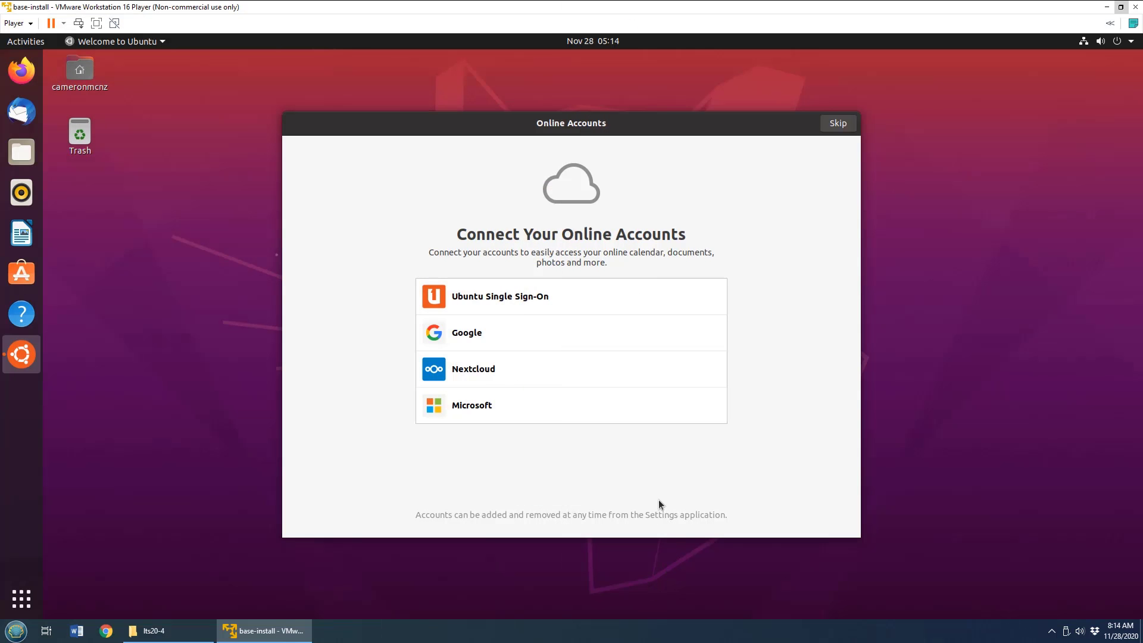
# Complete the Ubuntu welcome setup, skipping online accounts and Livepatch, declining to send system info, and leaving Location Services off.
pyautogui.click(843, 125)
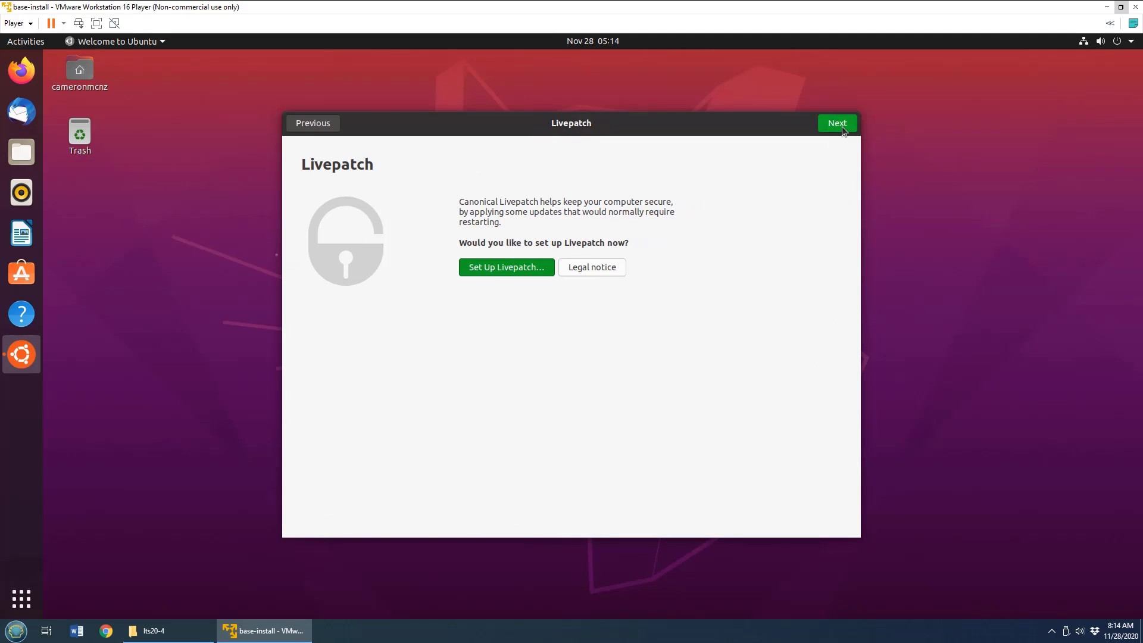
pyautogui.click(841, 128)
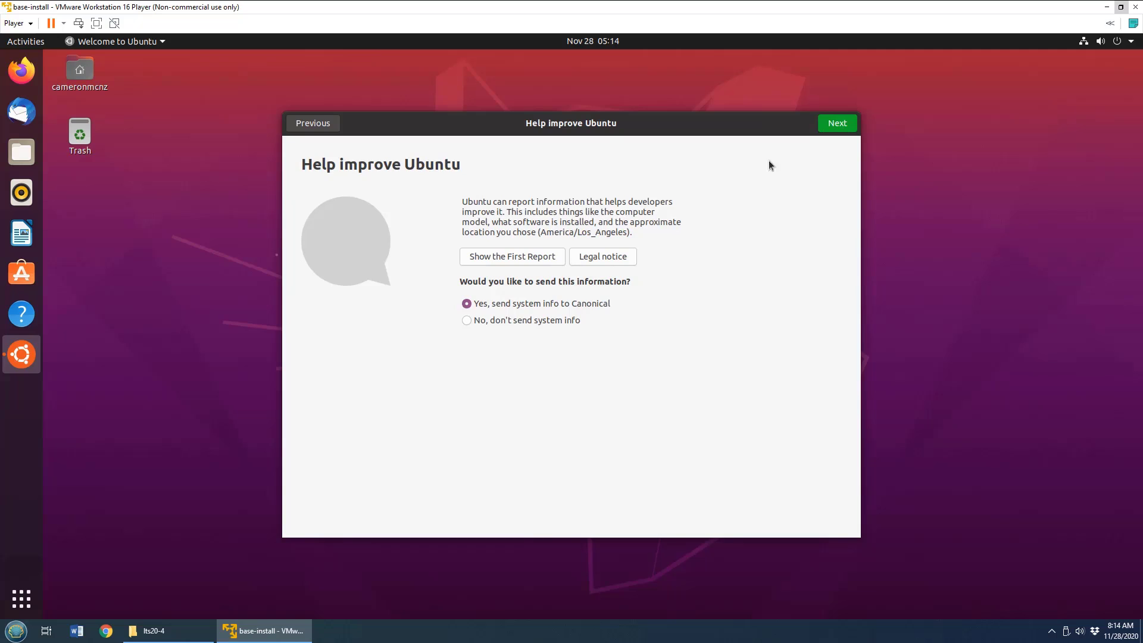
pyautogui.click(466, 320)
pyautogui.click(836, 123)
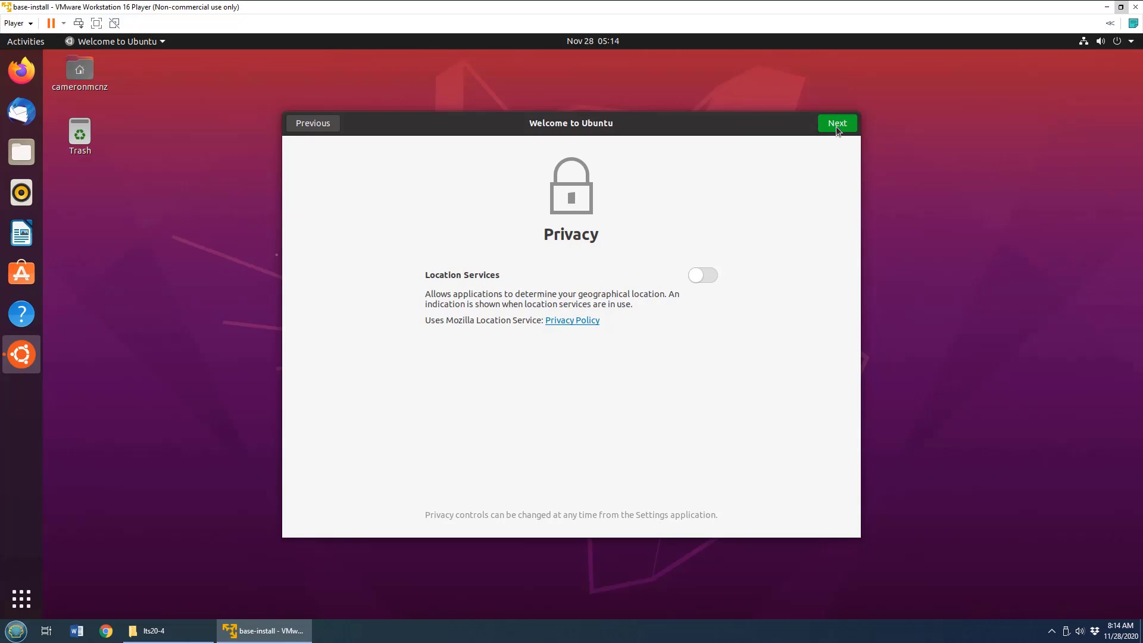
pyautogui.click(837, 123)
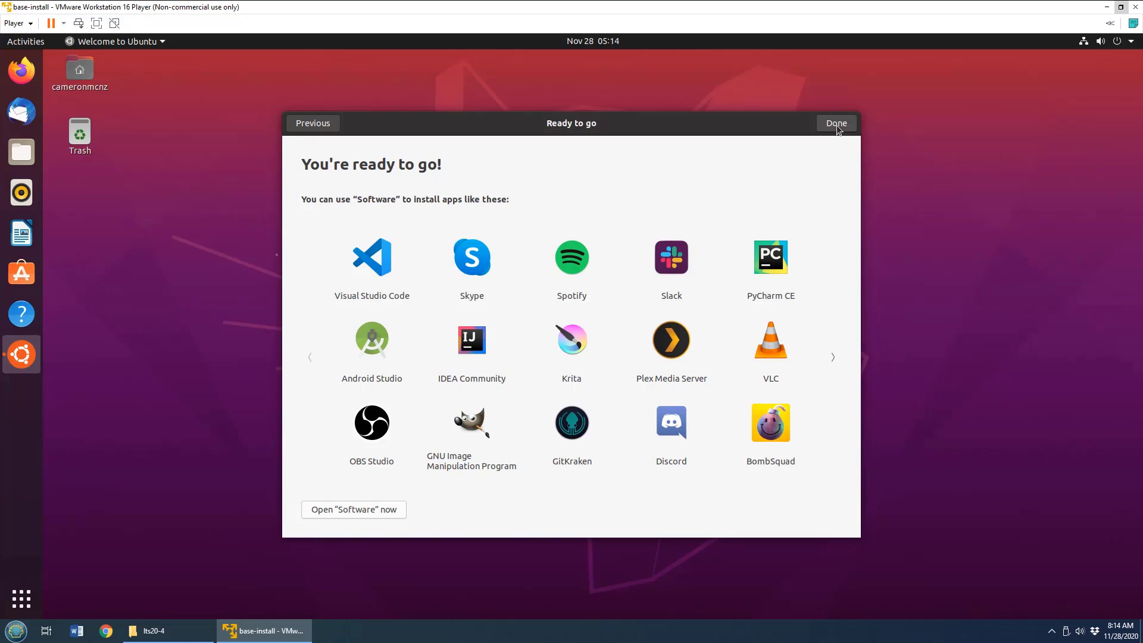
pyautogui.click(836, 124)
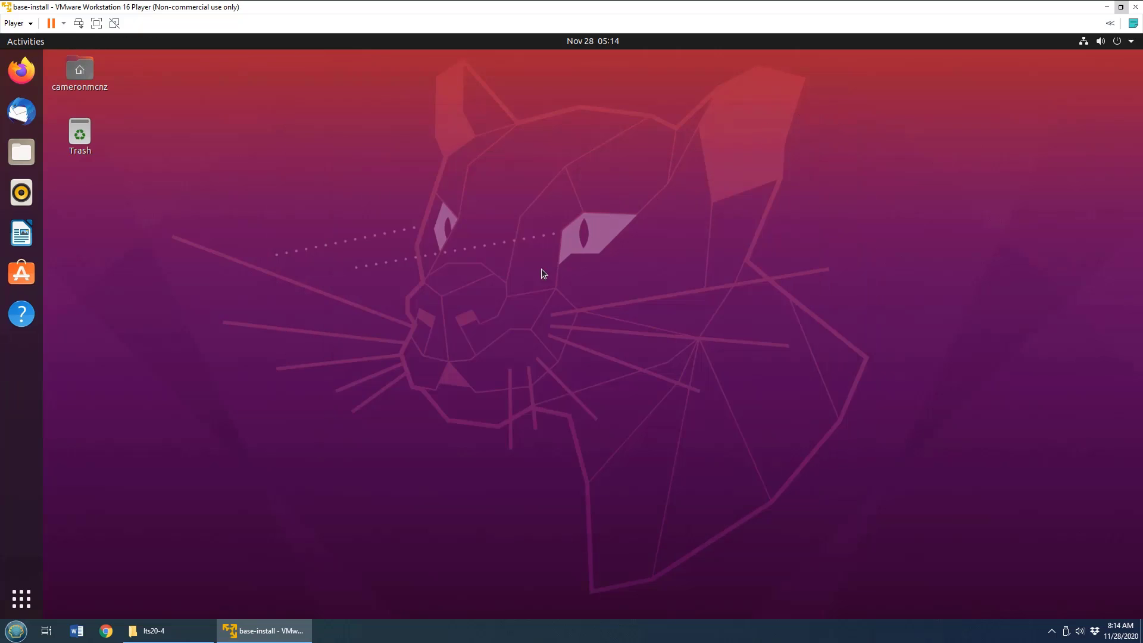
# Find Notepad-Plus-Plus (WINE) in Ubuntu Software by searching for "notepad" and install it, authenticating with the account password.
pyautogui.click(29, 277)
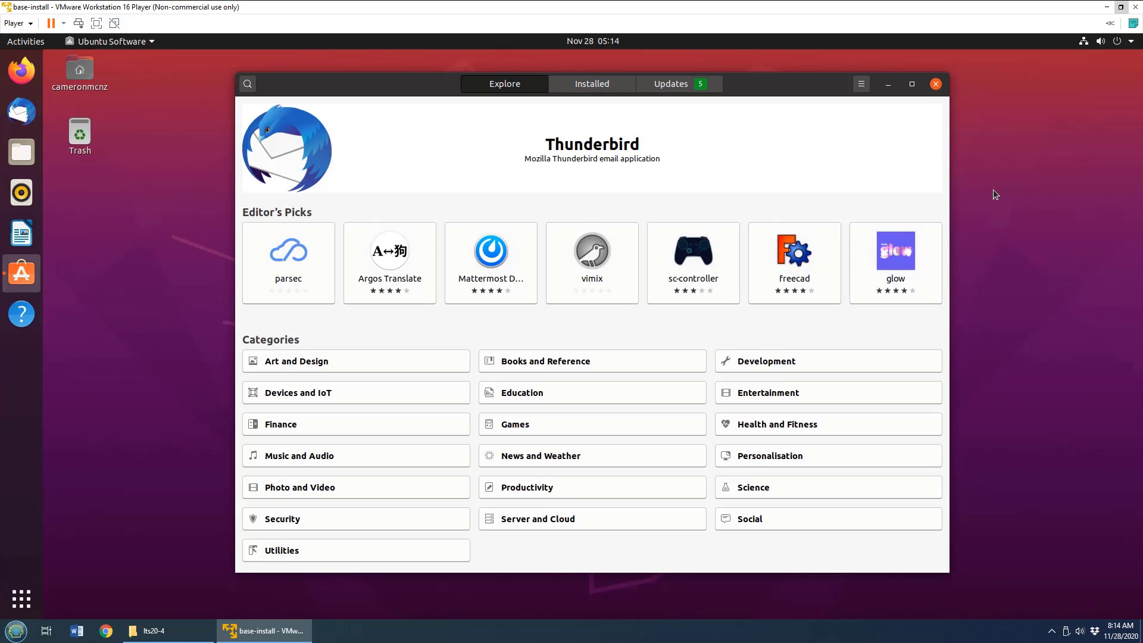
pyautogui.click(247, 85)
pyautogui.write('notepad')
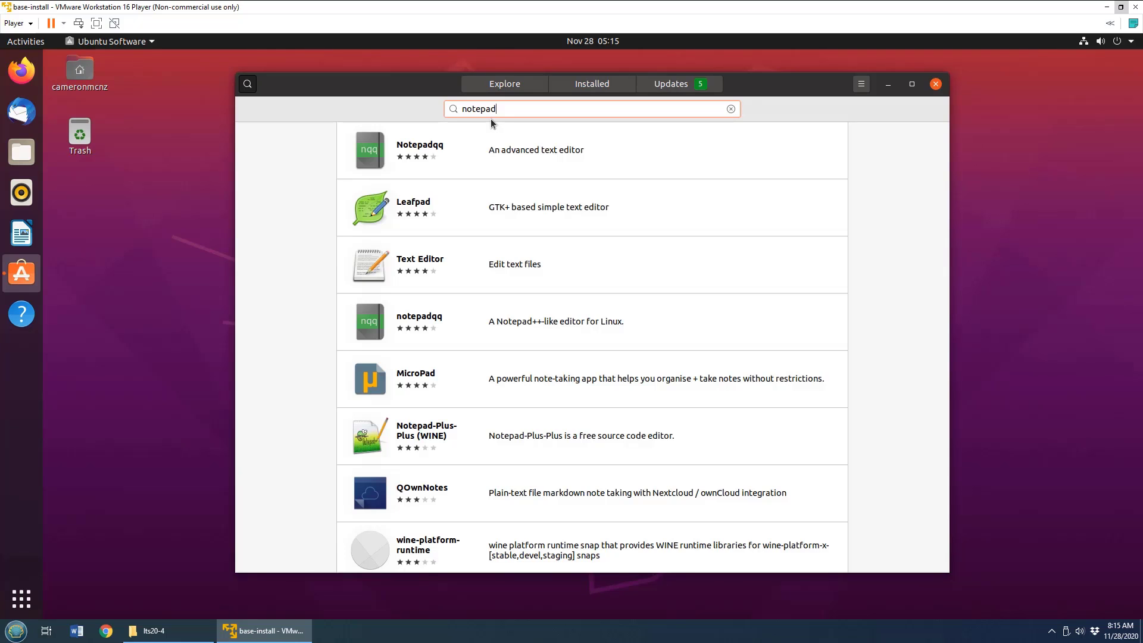
pyautogui.click(423, 430)
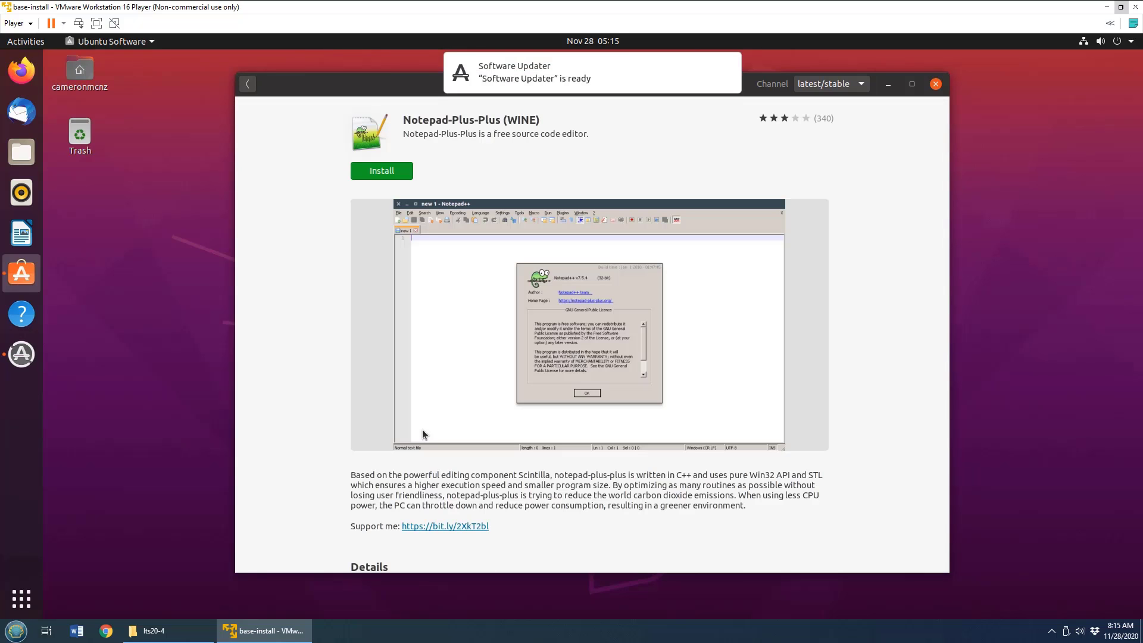
pyautogui.click(383, 171)
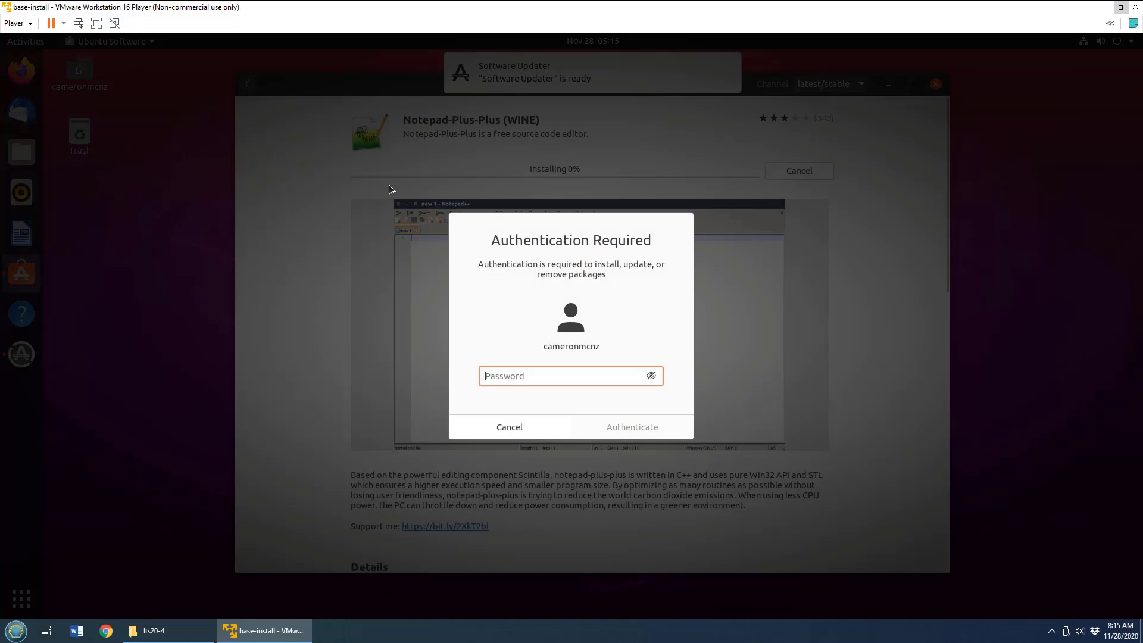
pyautogui.write('********')
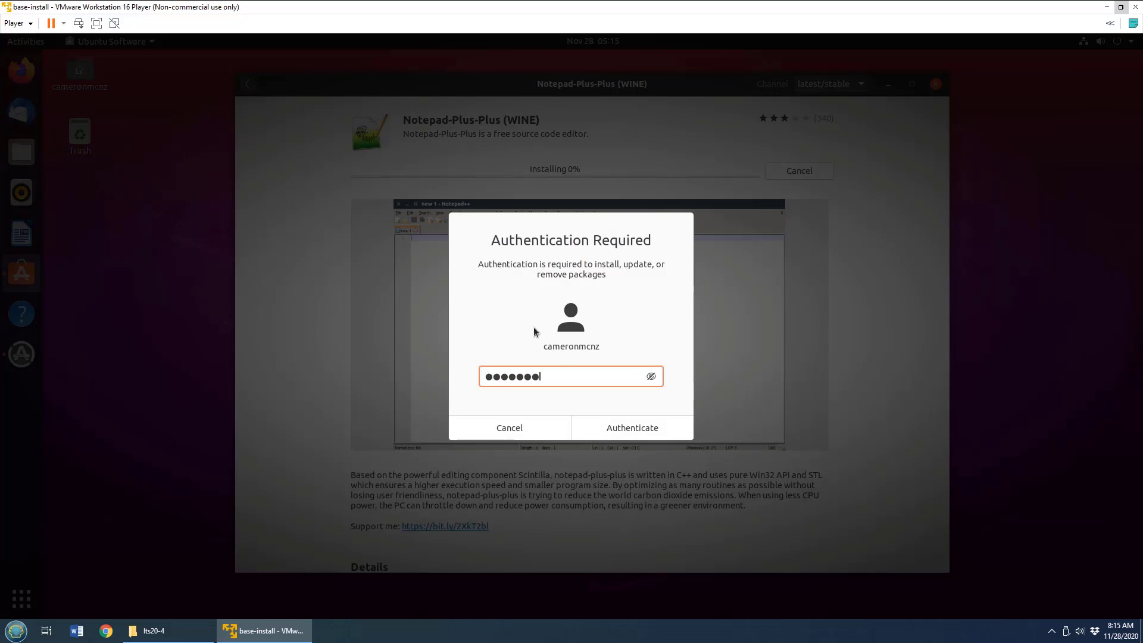
pyautogui.click(635, 430)
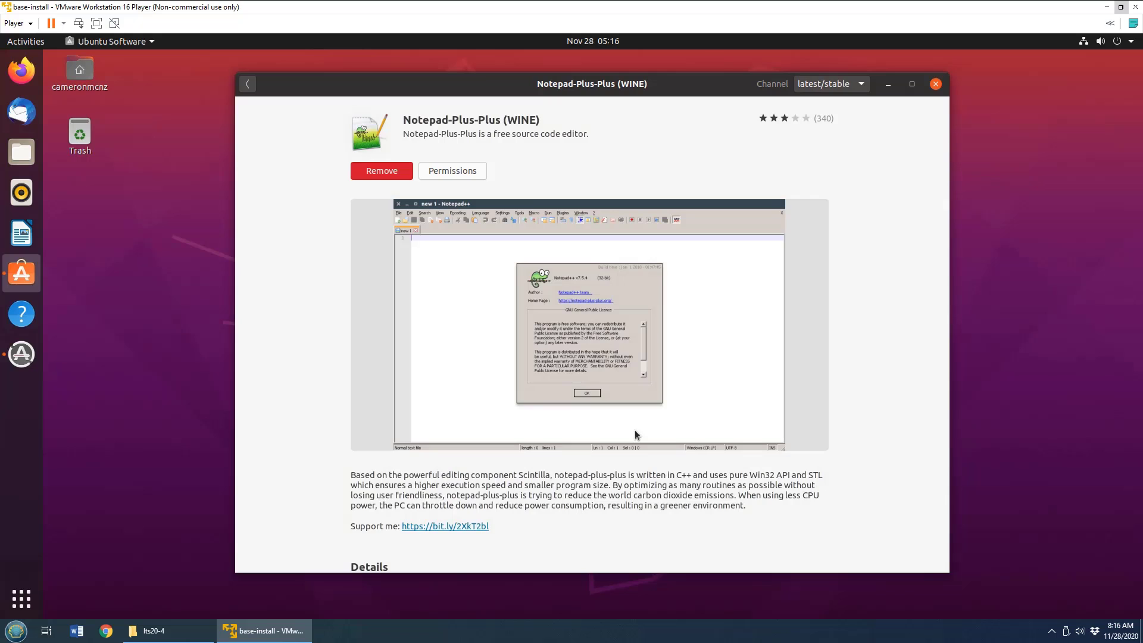
# Grant Notepad-Plus-Plus the printing, hardware information, process control and removable storage permissions, authenticating with the account password, and close Ubuntu Software.
pyautogui.click(453, 171)
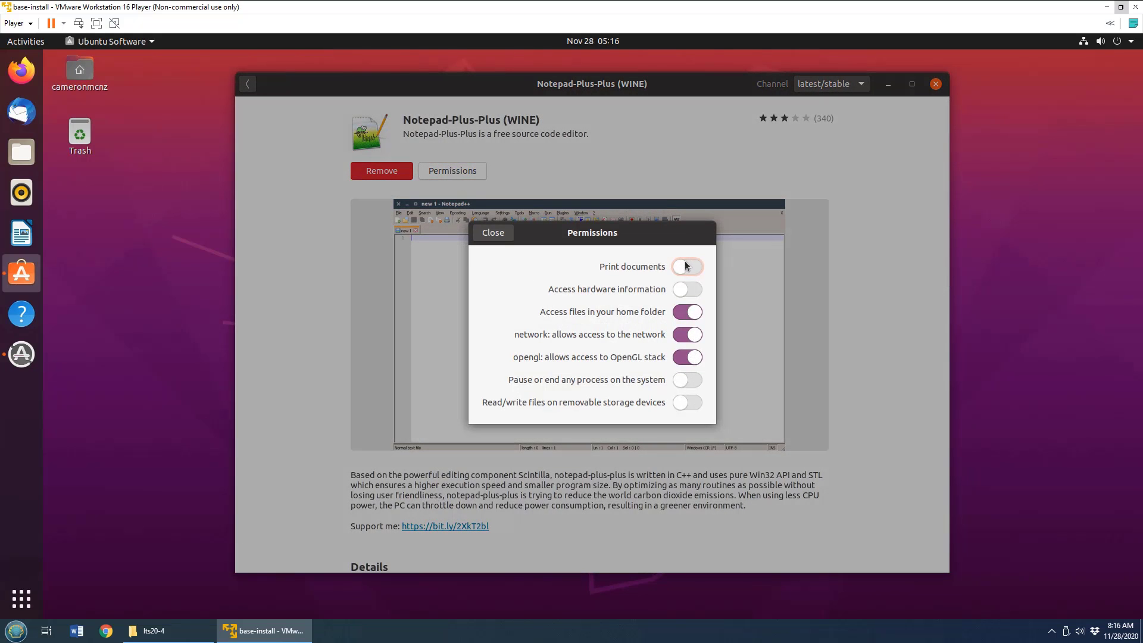
pyautogui.click(693, 291)
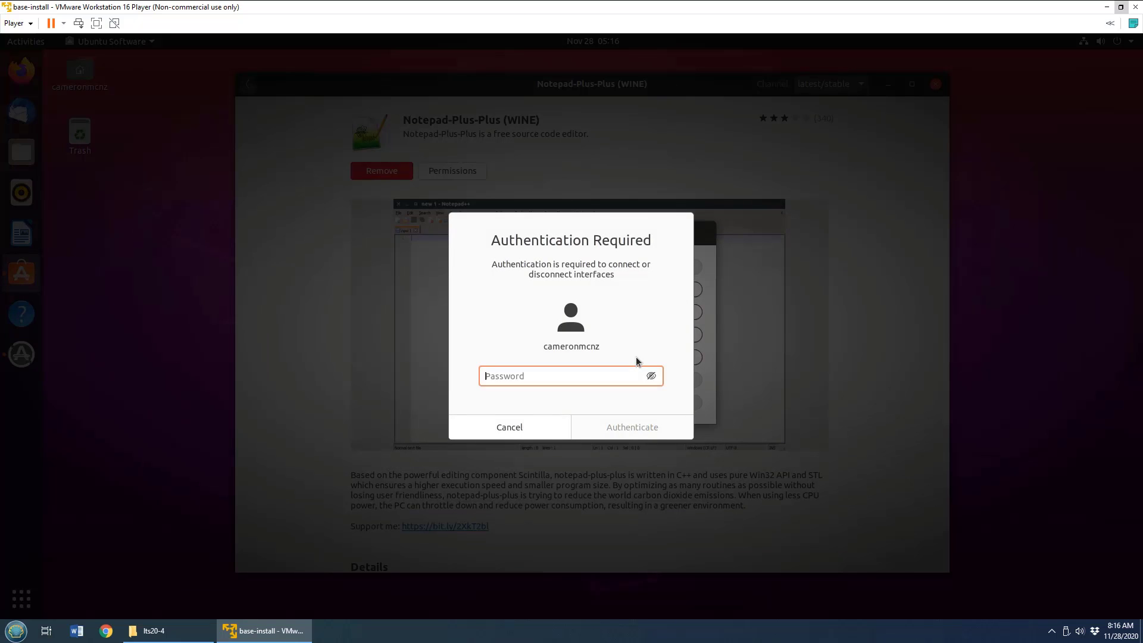
pyautogui.write('●●●●●●●●●')
pyautogui.click(637, 429)
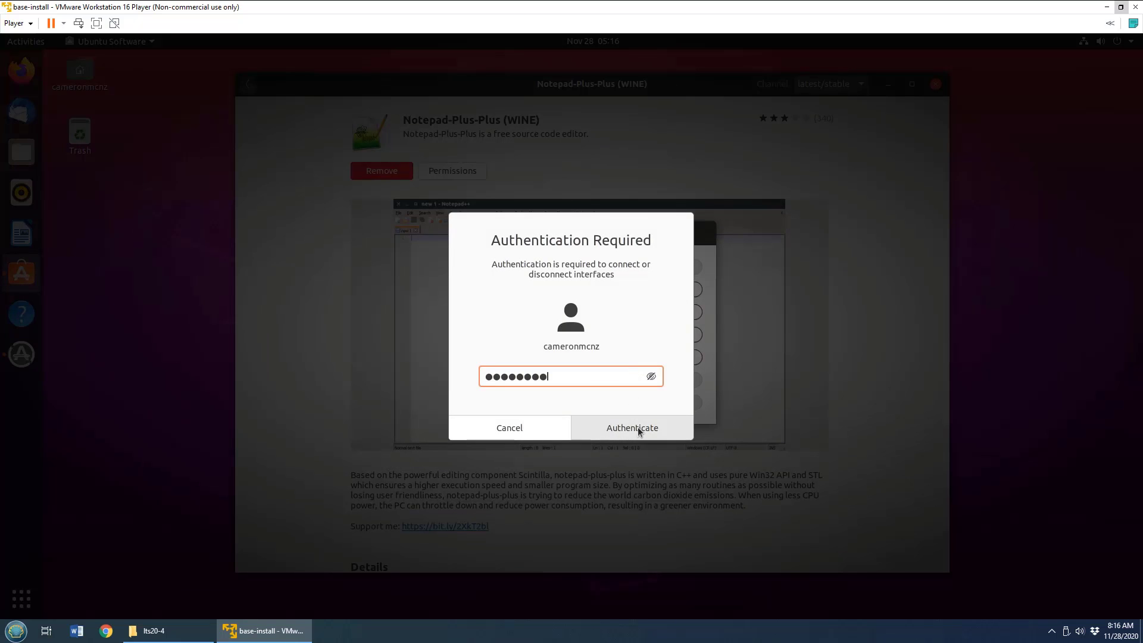
pyautogui.click(685, 269)
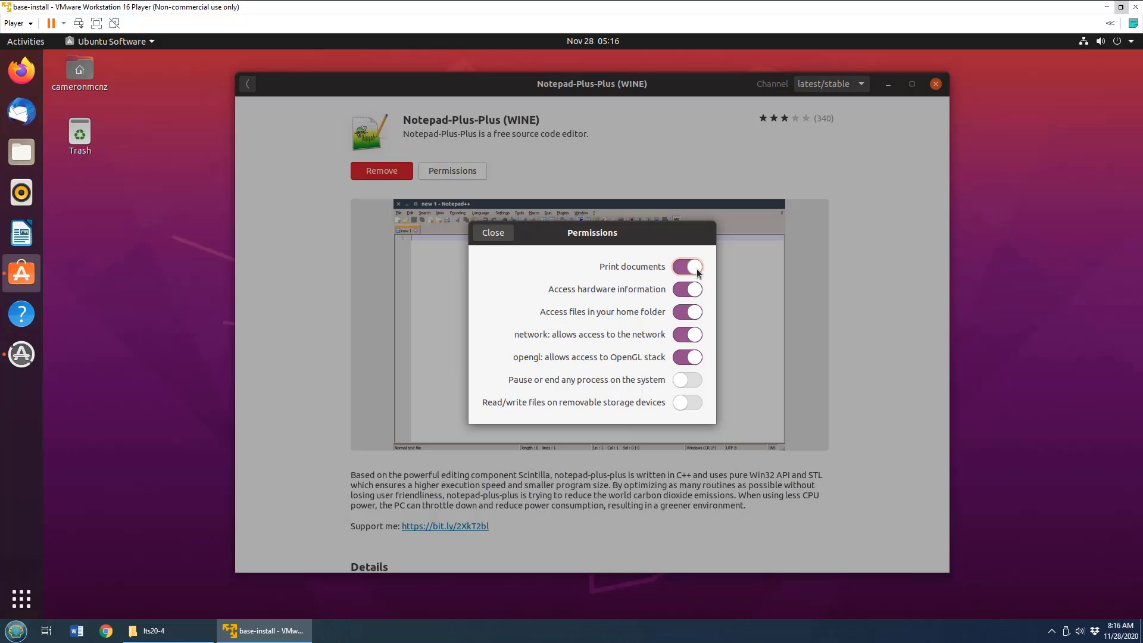
pyautogui.click(692, 382)
pyautogui.click(691, 403)
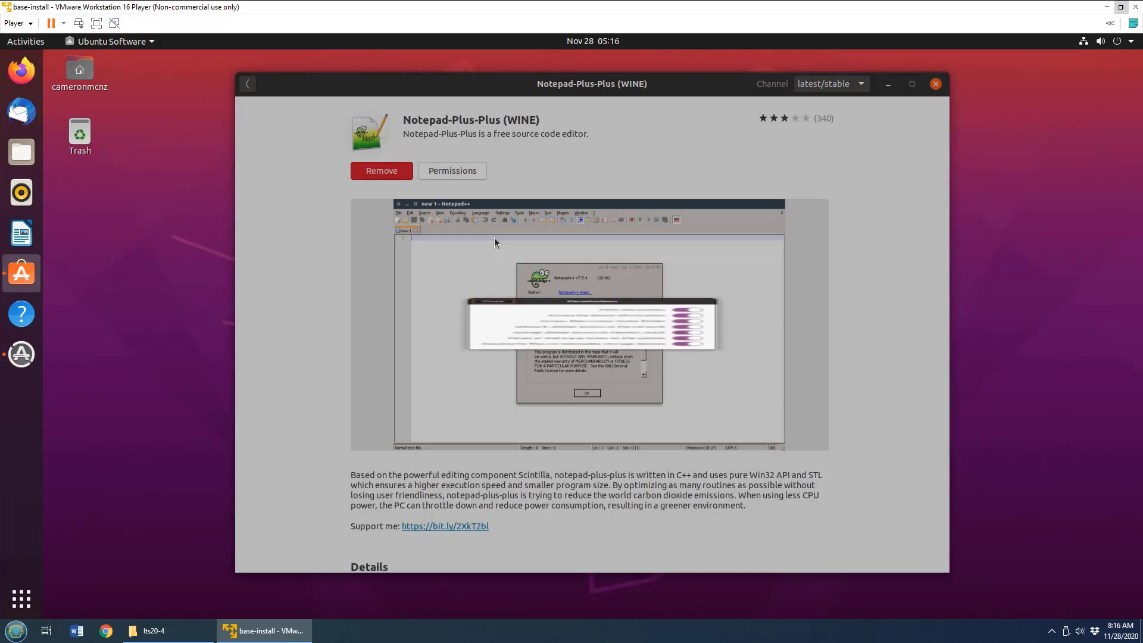
pyautogui.click(494, 237)
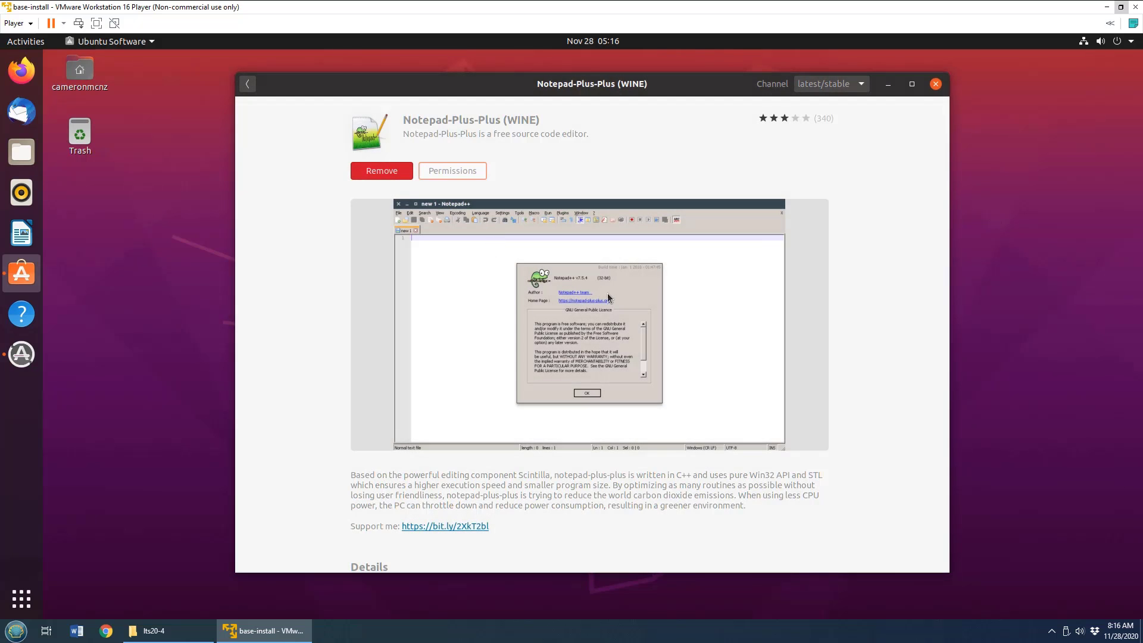
pyautogui.click(935, 84)
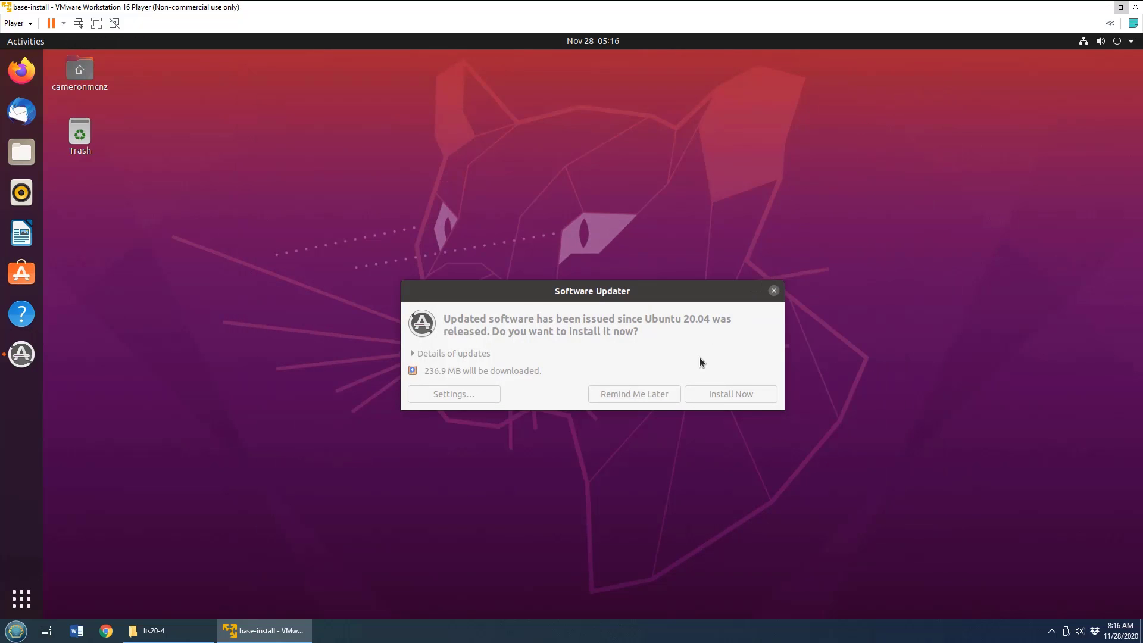
# Install the available Ubuntu software updates and restart the virtual machine to finish the update.
pyautogui.click(672, 294)
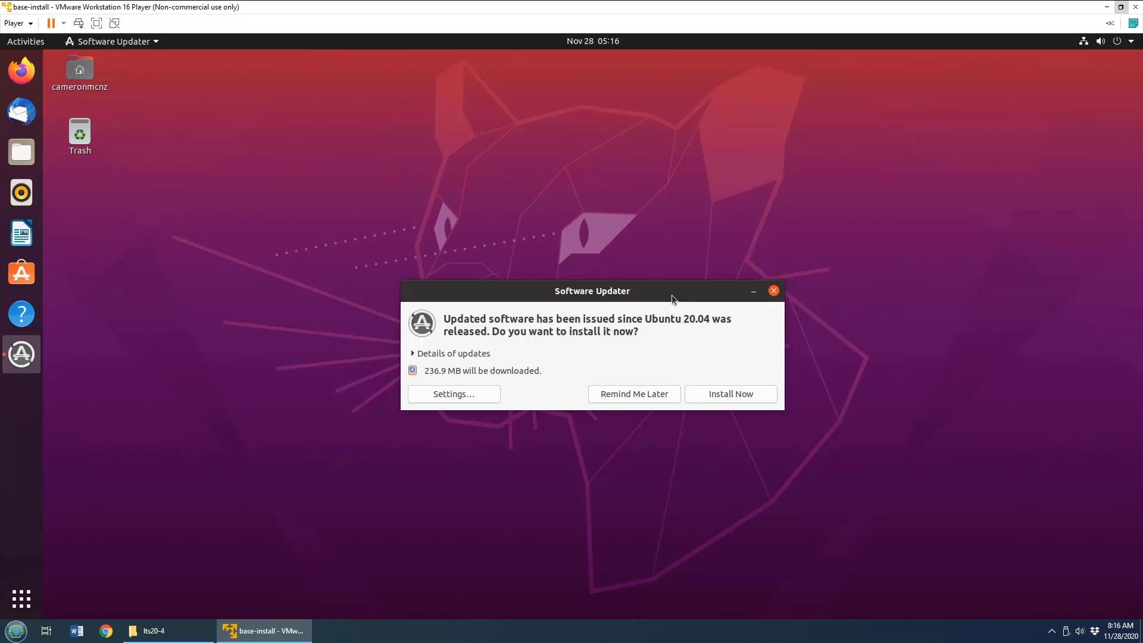
pyautogui.click(760, 395)
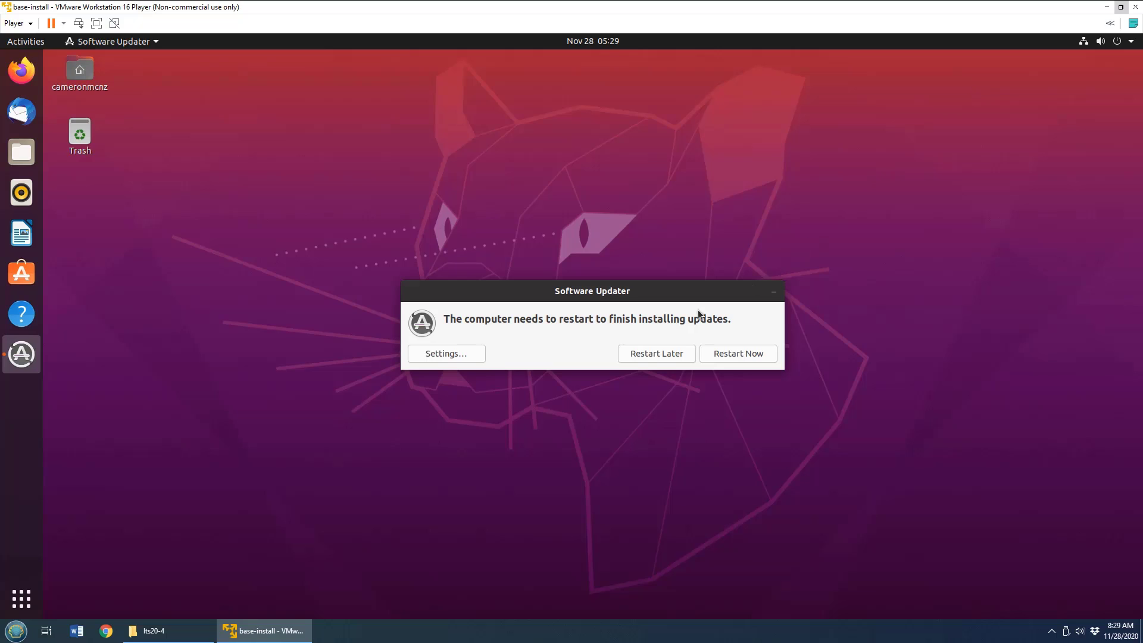
pyautogui.click(735, 359)
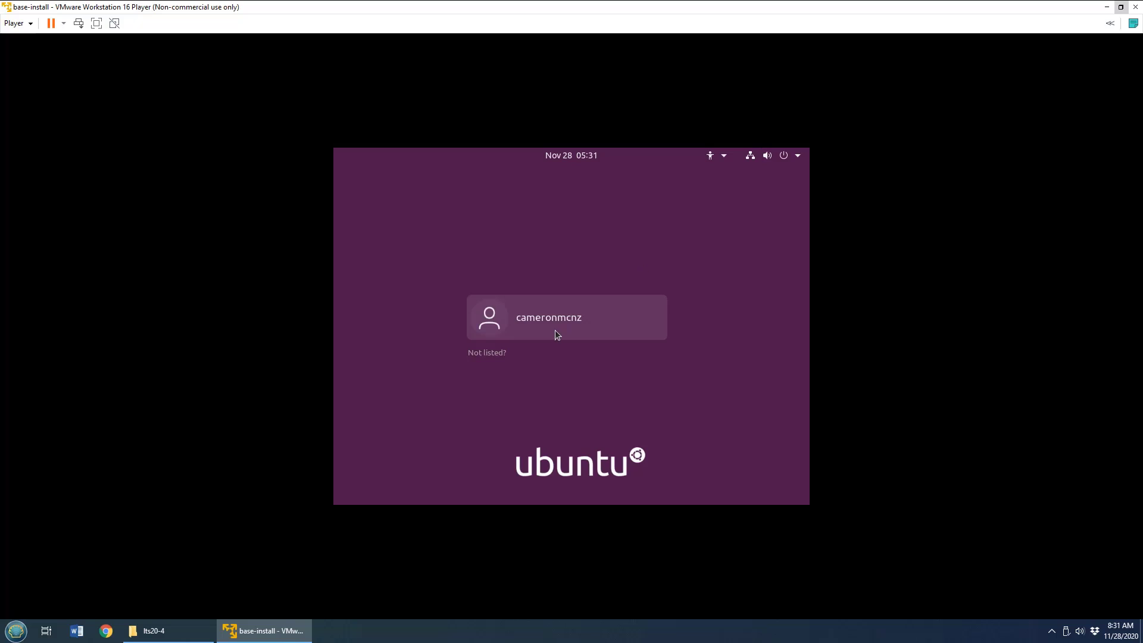
# Log back in to Ubuntu with the account password and show the virtual machine in full screen.
pyautogui.click(555, 330)
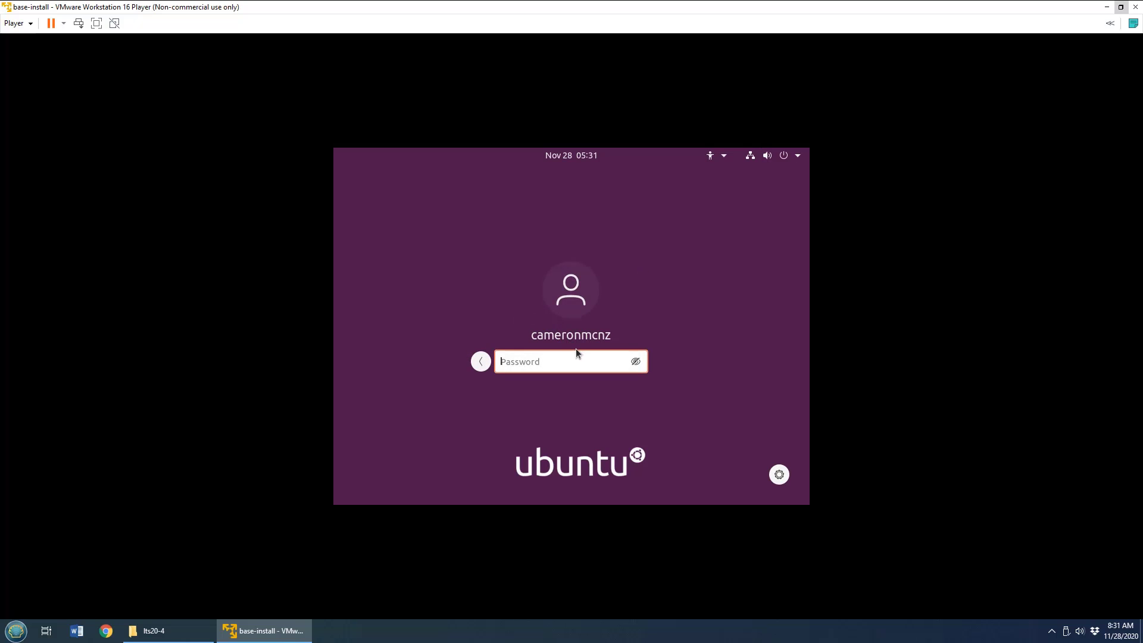
pyautogui.write('●●●●●●●●●')
pyautogui.press('Return')
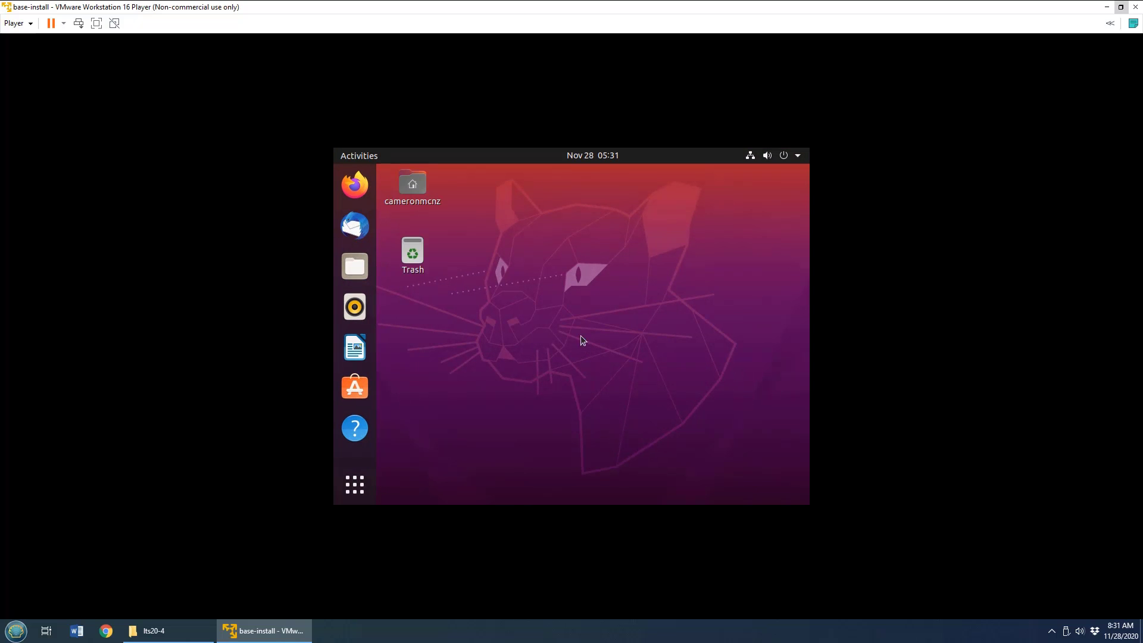
pyautogui.click(96, 23)
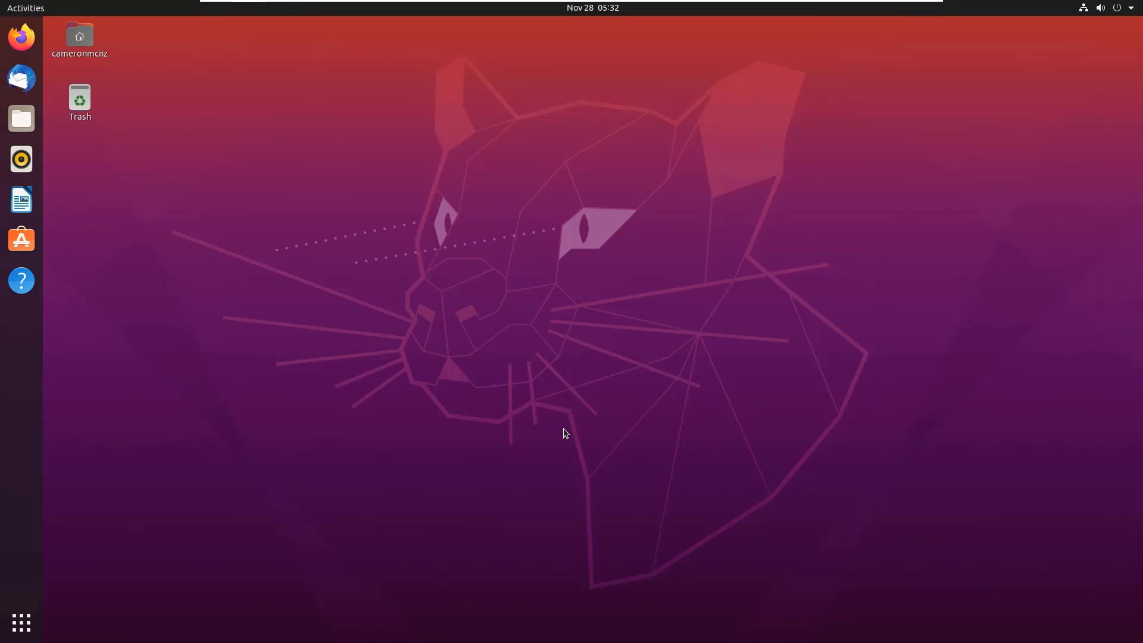
# Shut down the guest operating system of the base-install virtual machine.
pyautogui.moveTo(486, 2)
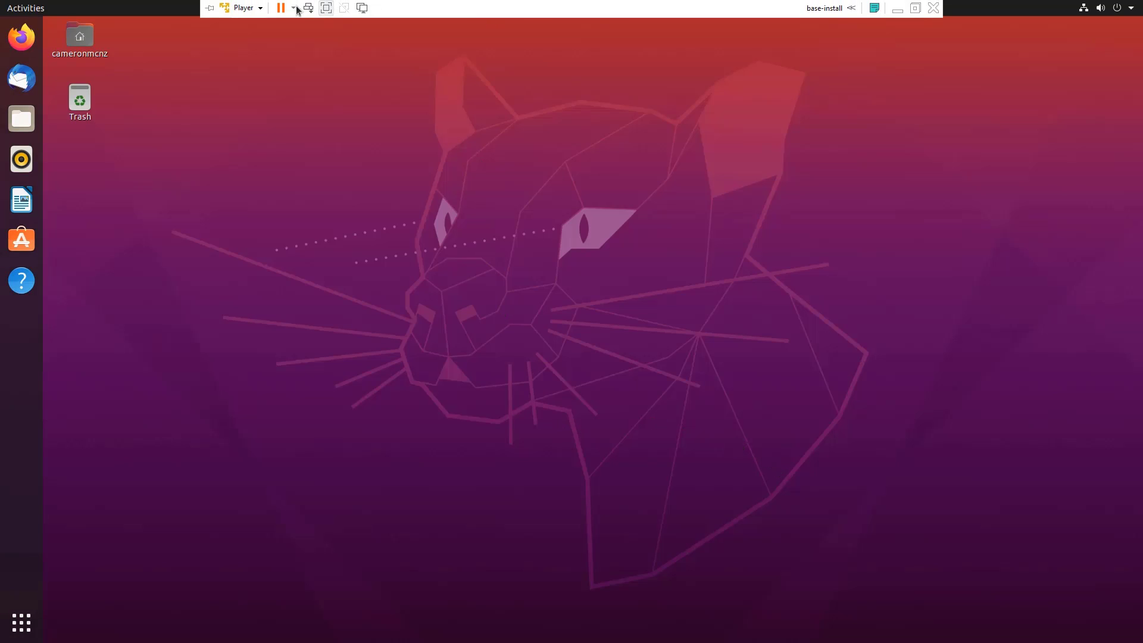
pyautogui.click(265, 13)
pyautogui.moveTo(275, 42)
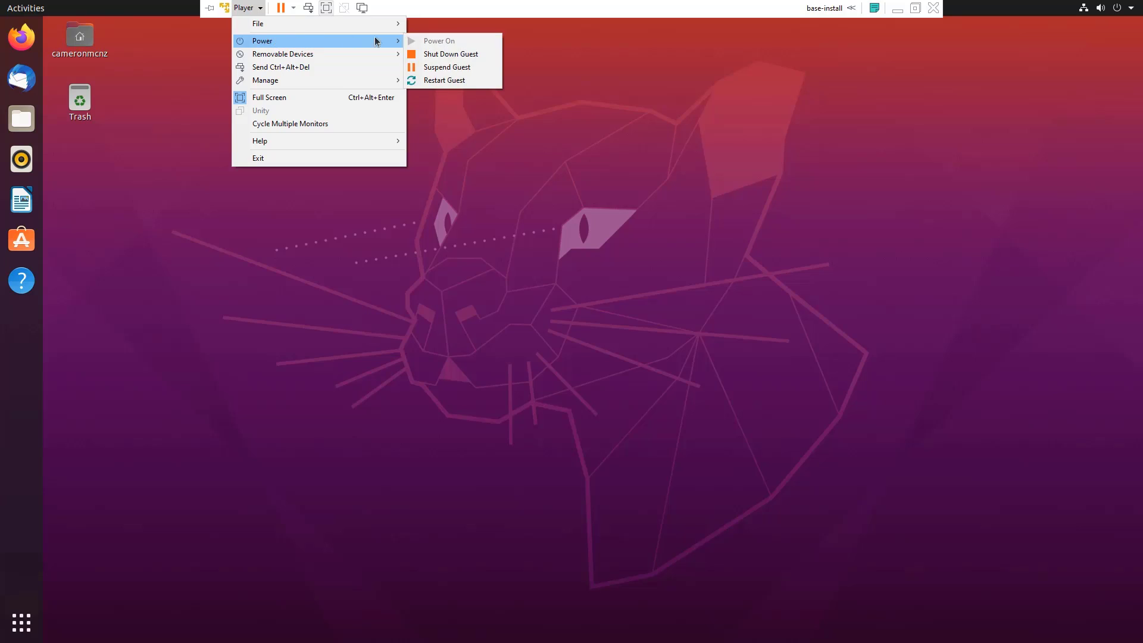
pyautogui.click(461, 54)
pyautogui.click(600, 352)
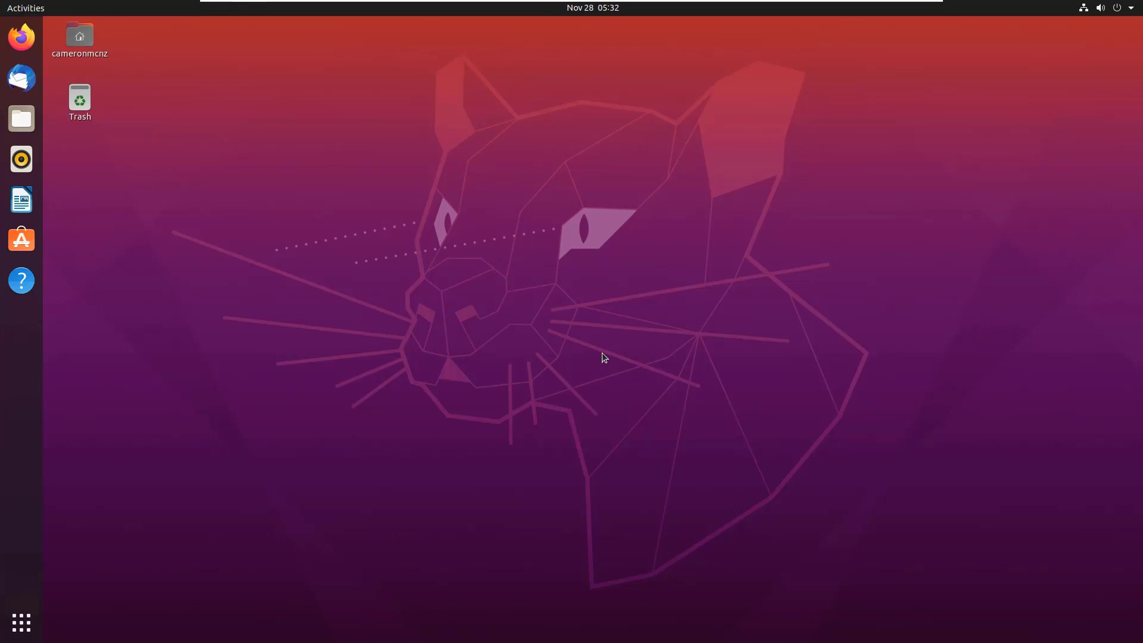